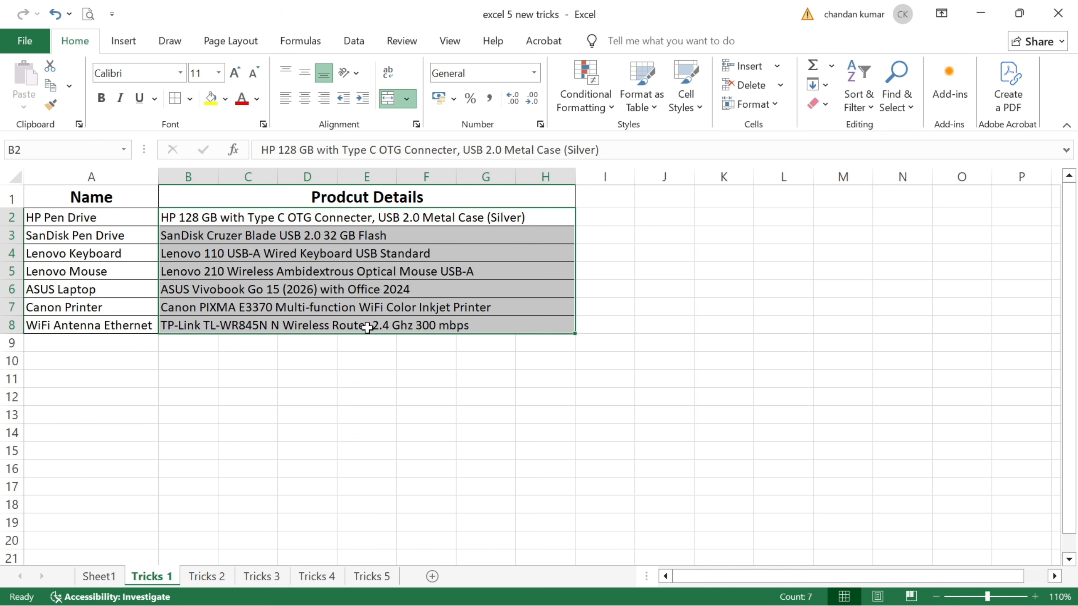
pyautogui.click(406, 98)
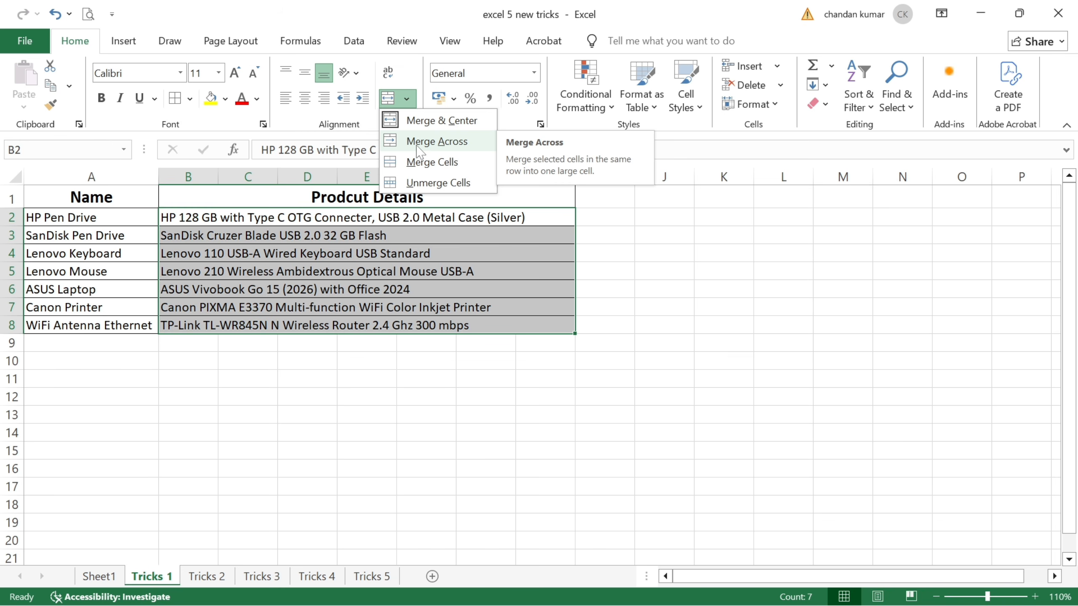
pyautogui.click(421, 390)
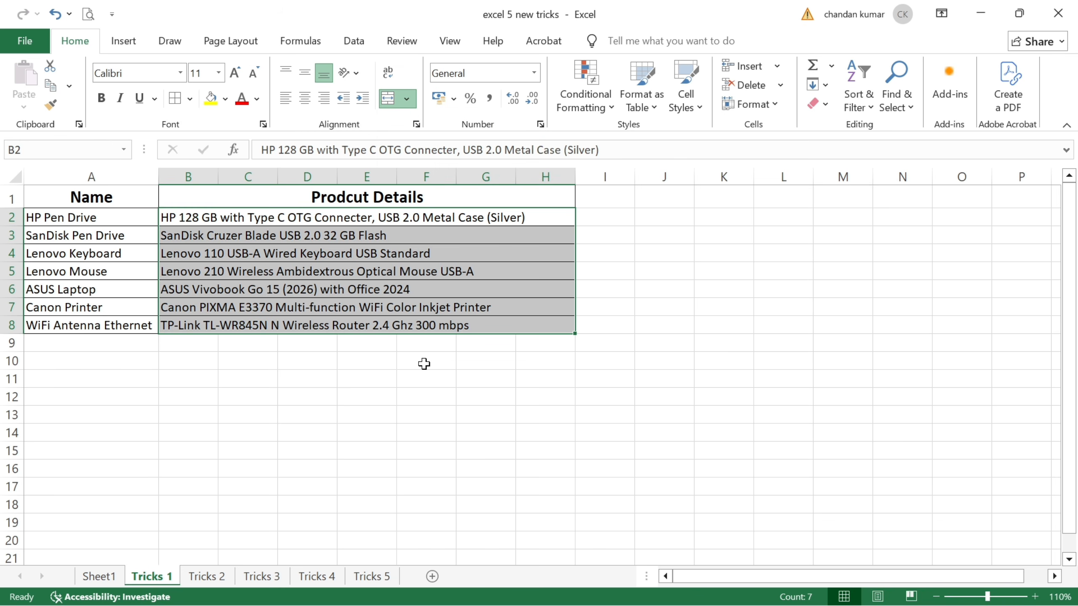
# - Add borders to every cell in the empty range F10:L19
pyautogui.moveTo(424, 364); pyautogui.dragTo(776, 522)
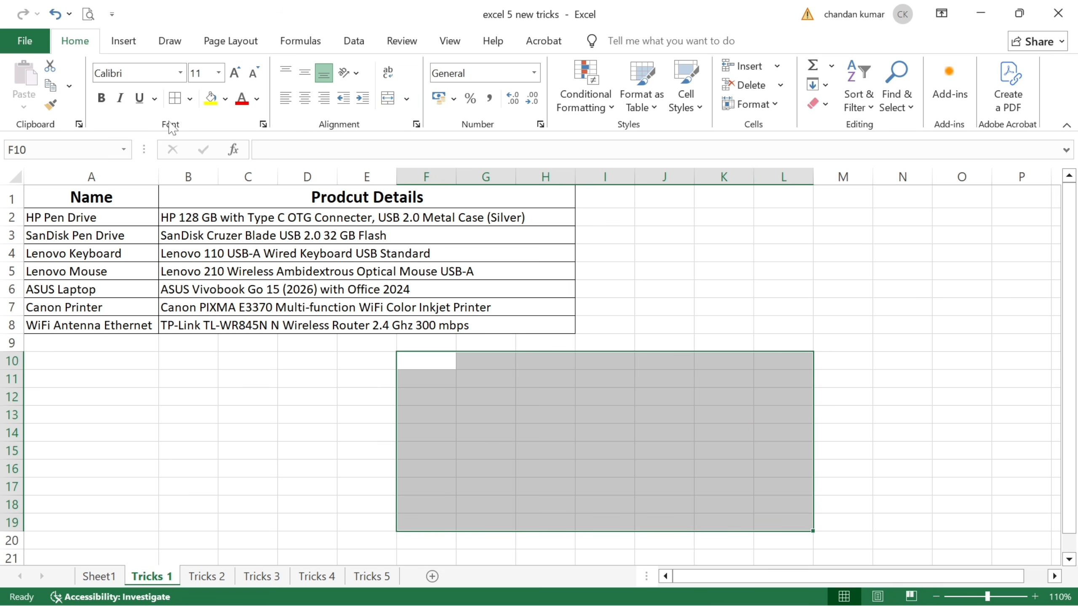
pyautogui.click(169, 106)
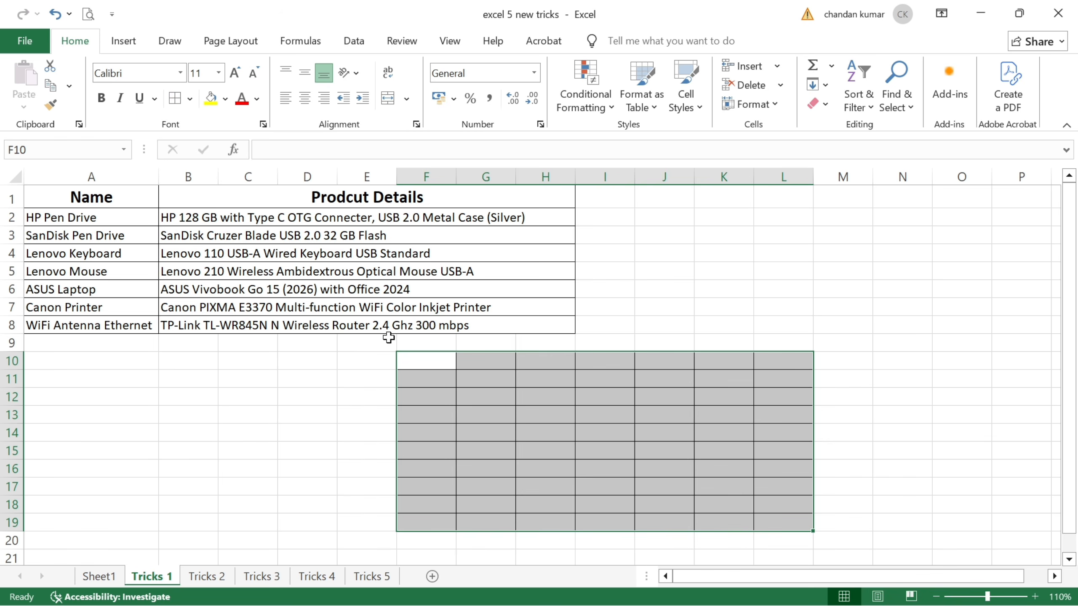
pyautogui.click(429, 366)
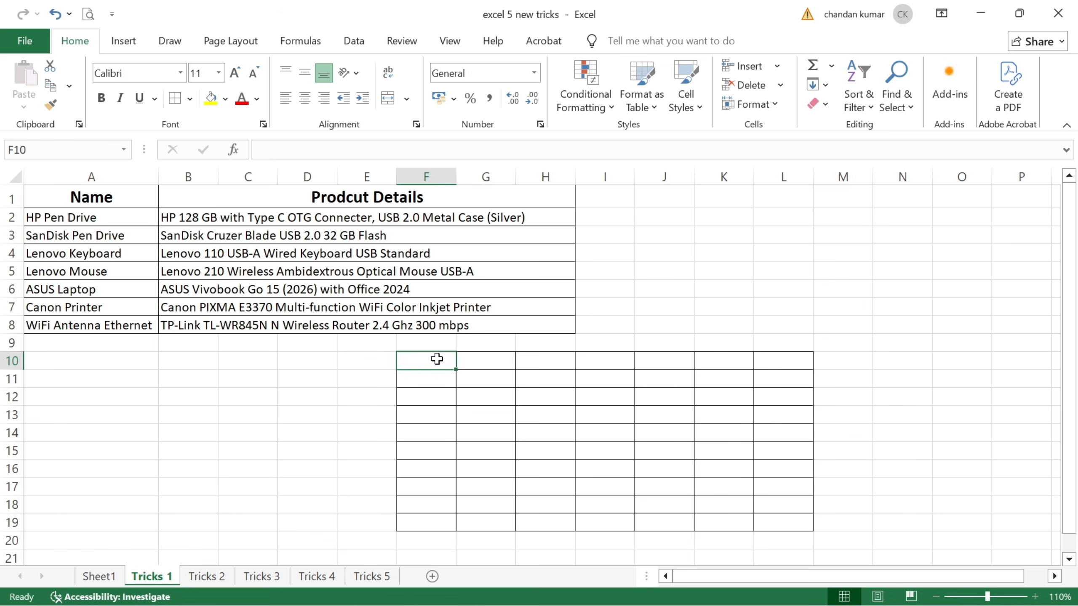
# - Merge and center cells F10:L10, and extend that row-wise merge down through row 19 by filling
pyautogui.moveTo(435, 361); pyautogui.dragTo(768, 367)
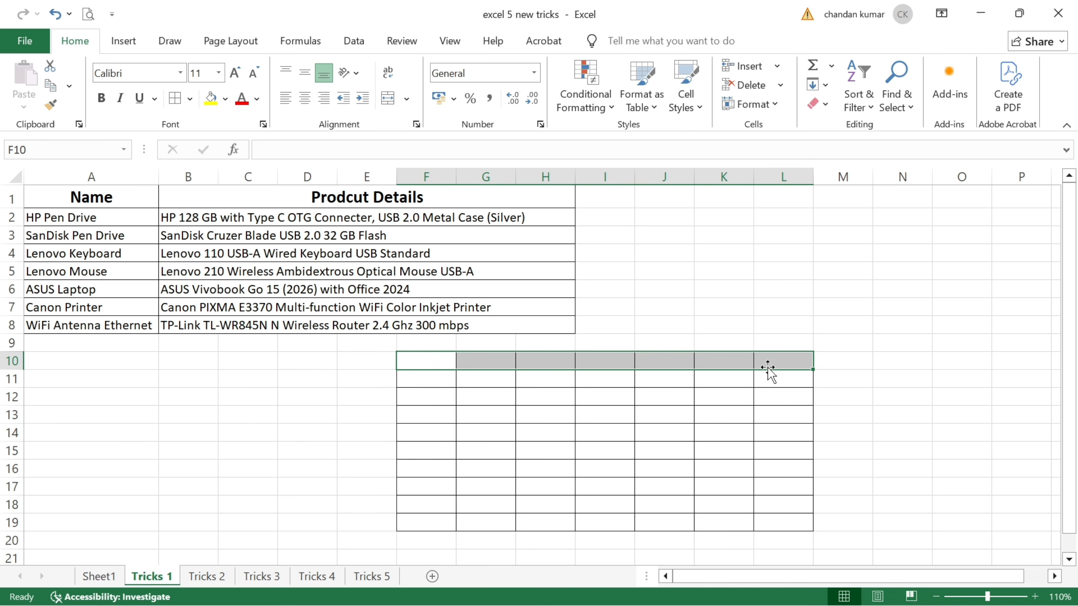
pyautogui.click(407, 100)
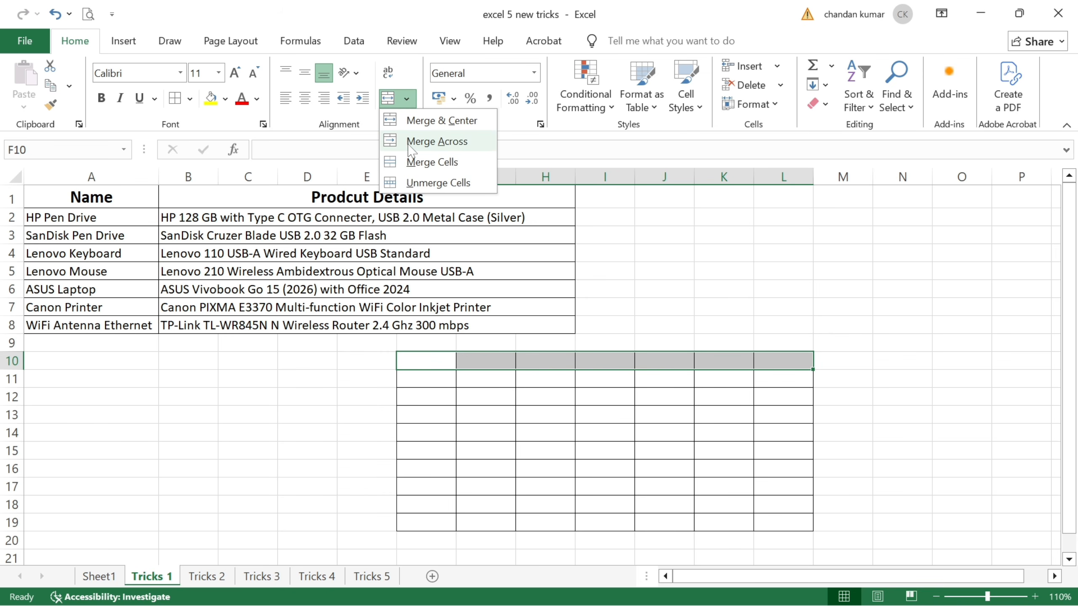
pyautogui.click(424, 121)
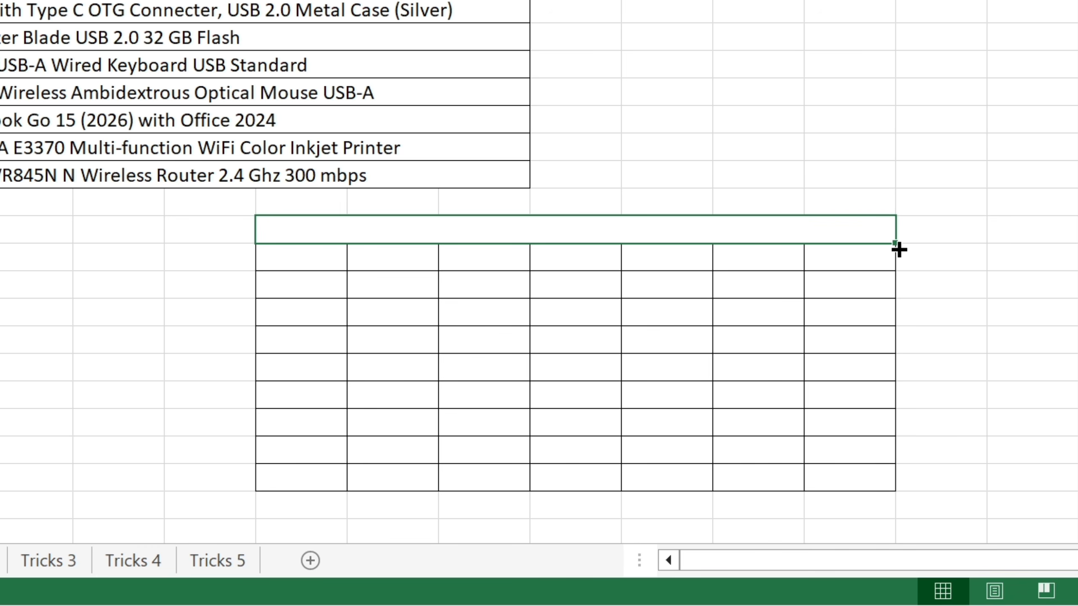
pyautogui.moveTo(898, 250); pyautogui.dragTo(896, 496)
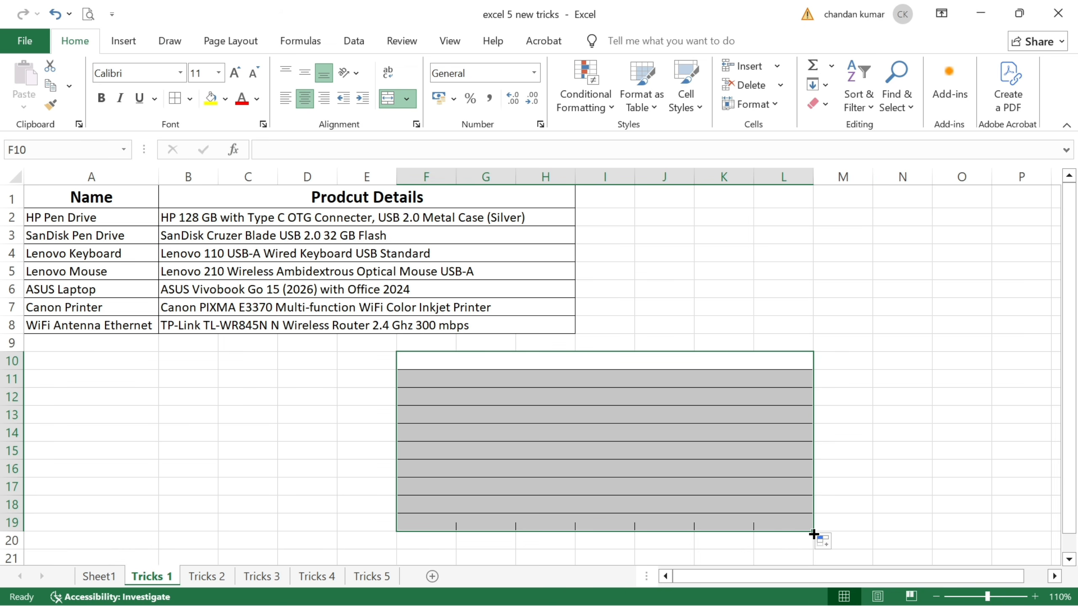
pyautogui.click(777, 360)
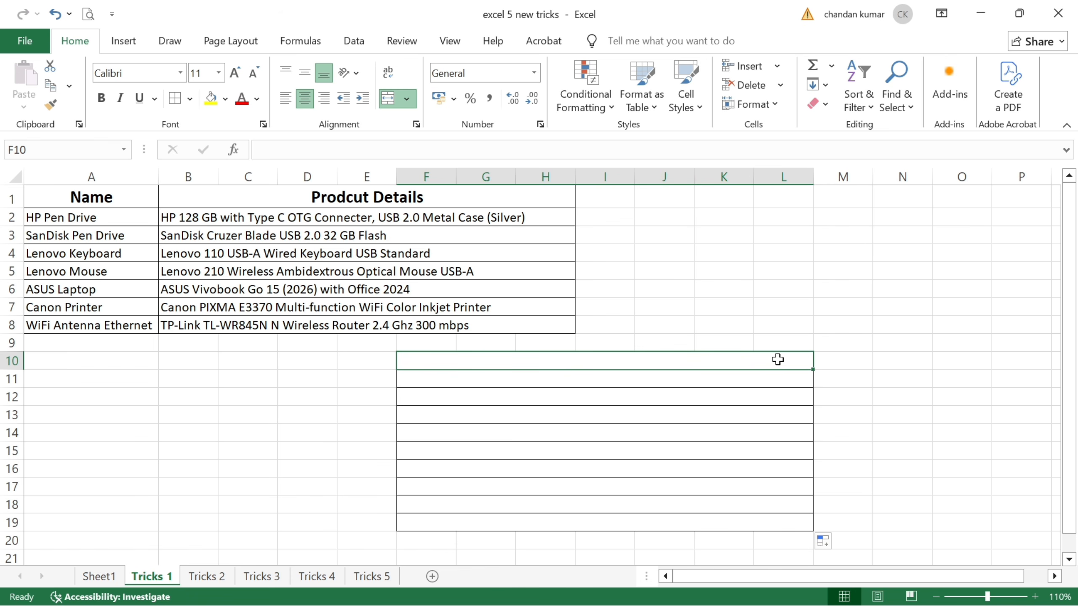
pyautogui.click(772, 486)
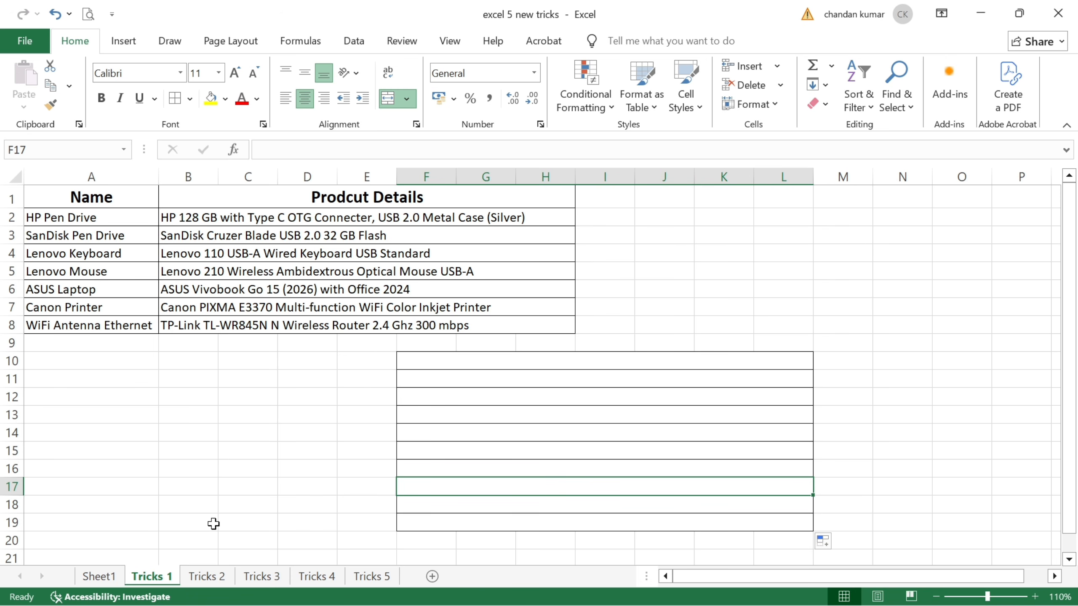
# - Switch to the Tricks 2 sheet and go over the Name header and the empty Capital Letter cells C2:C18
pyautogui.click(207, 576)
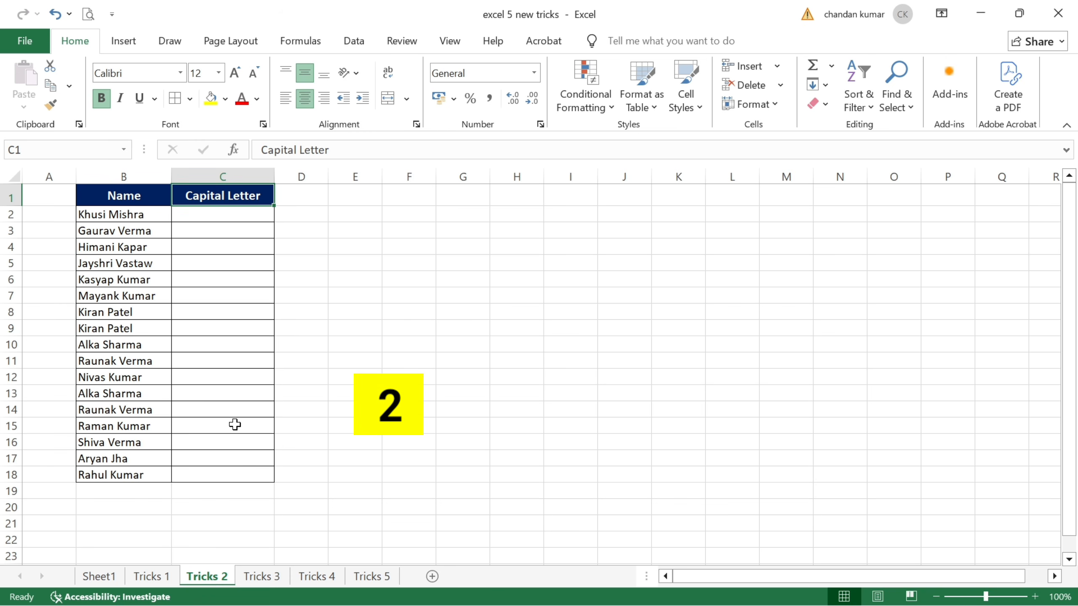
pyautogui.click(124, 200)
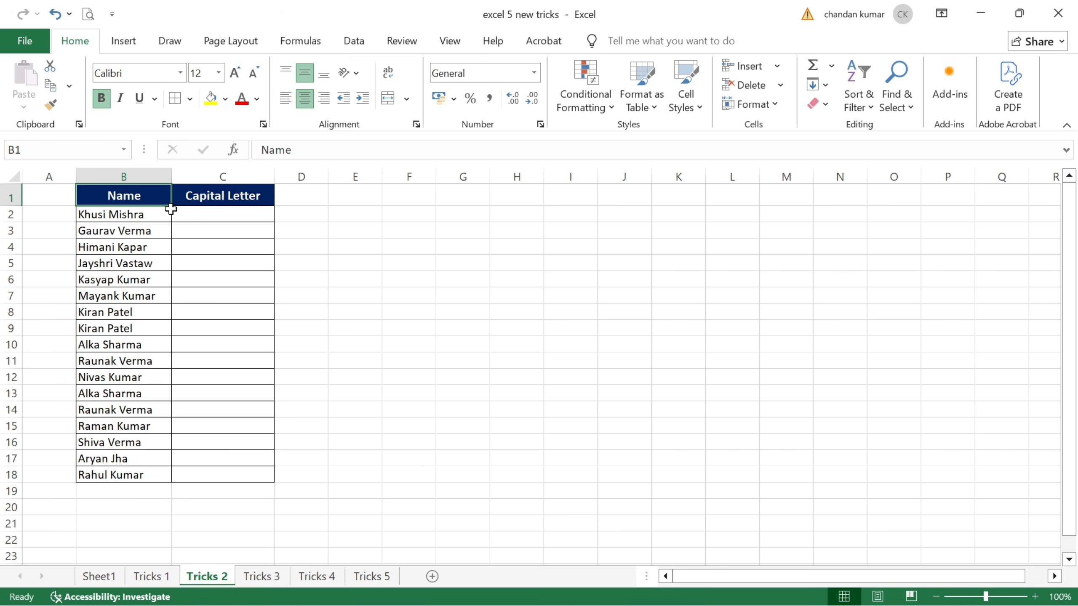
pyautogui.click(214, 198)
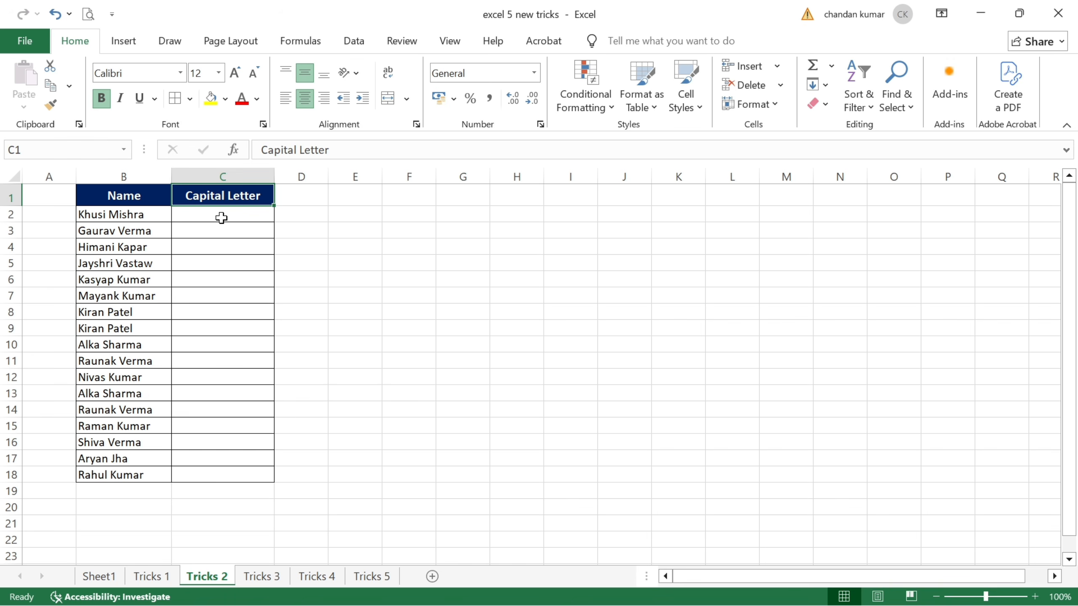
pyautogui.click(221, 218)
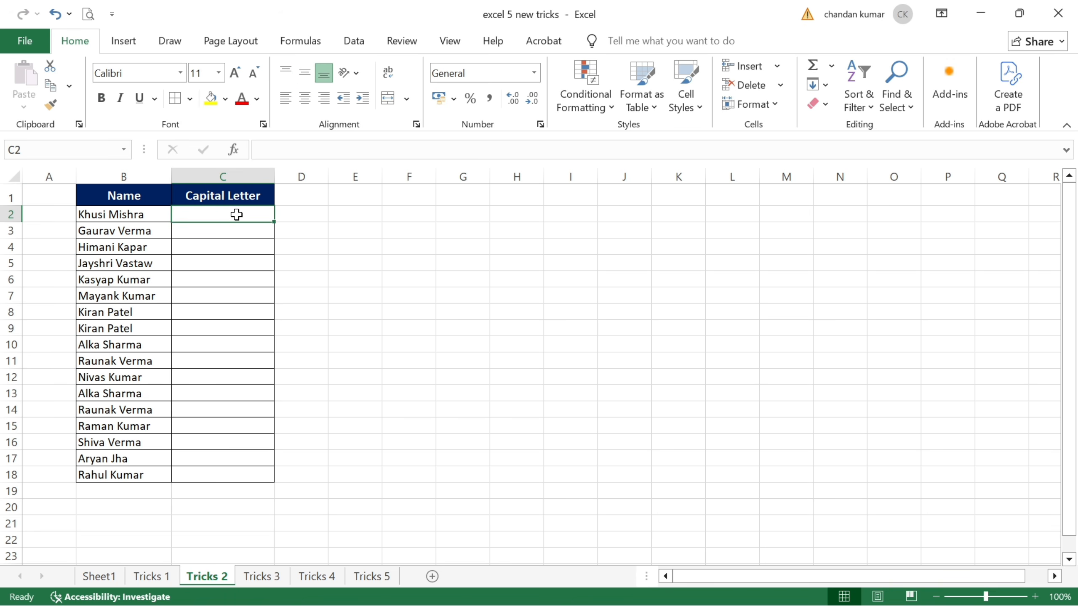
pyautogui.moveTo(236, 215)
pyautogui.mouseDown()
pyautogui.moveTo(233, 419)
pyautogui.moveTo(219, 472)
pyautogui.mouseUp()
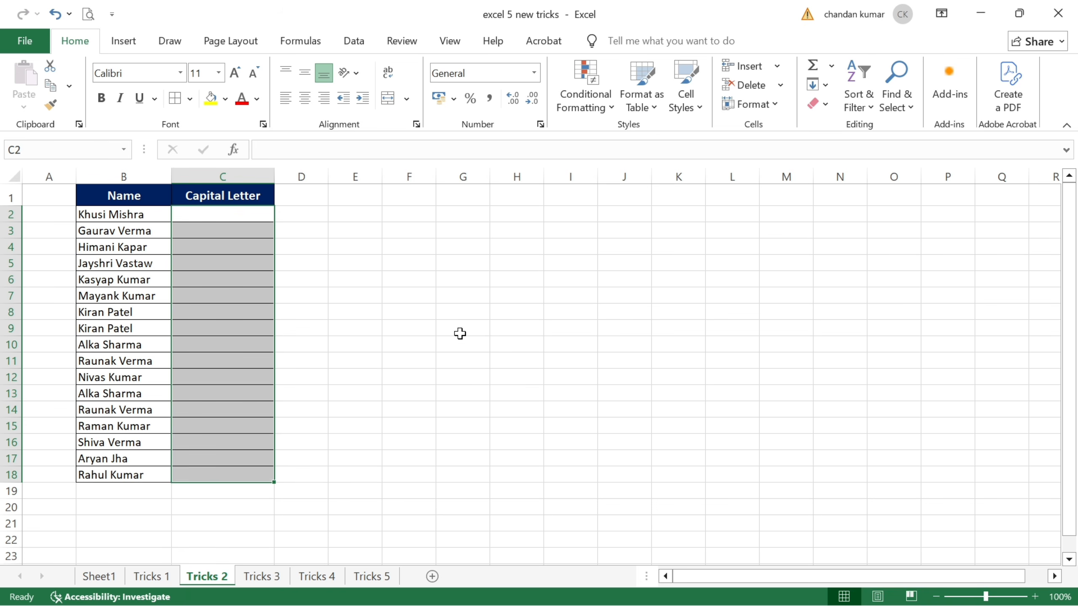
# - Enter the formula =UPPER(B2) in the first Capital Letter cell, C2
pyautogui.click(210, 211)
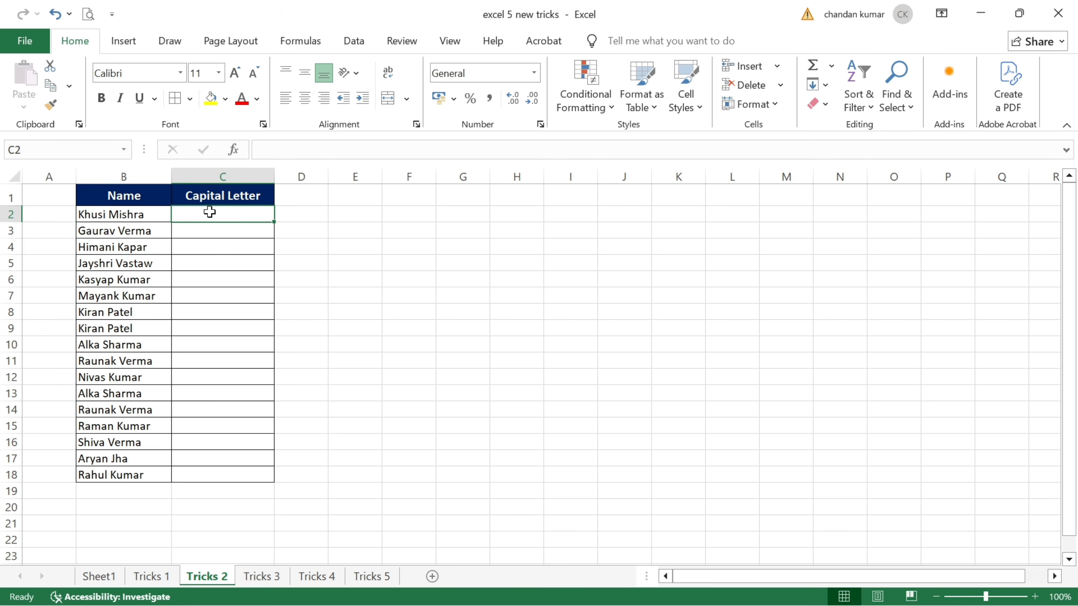
pyautogui.write('=')
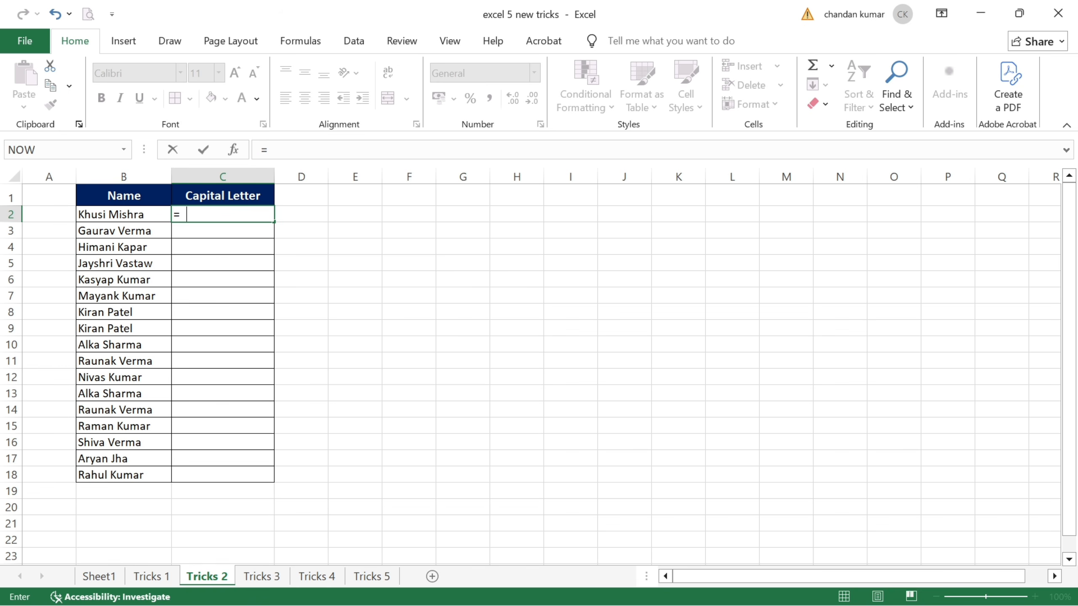
pyautogui.write('upe')
pyautogui.press('BackSpace')
pyautogui.doubleClick(204, 231)
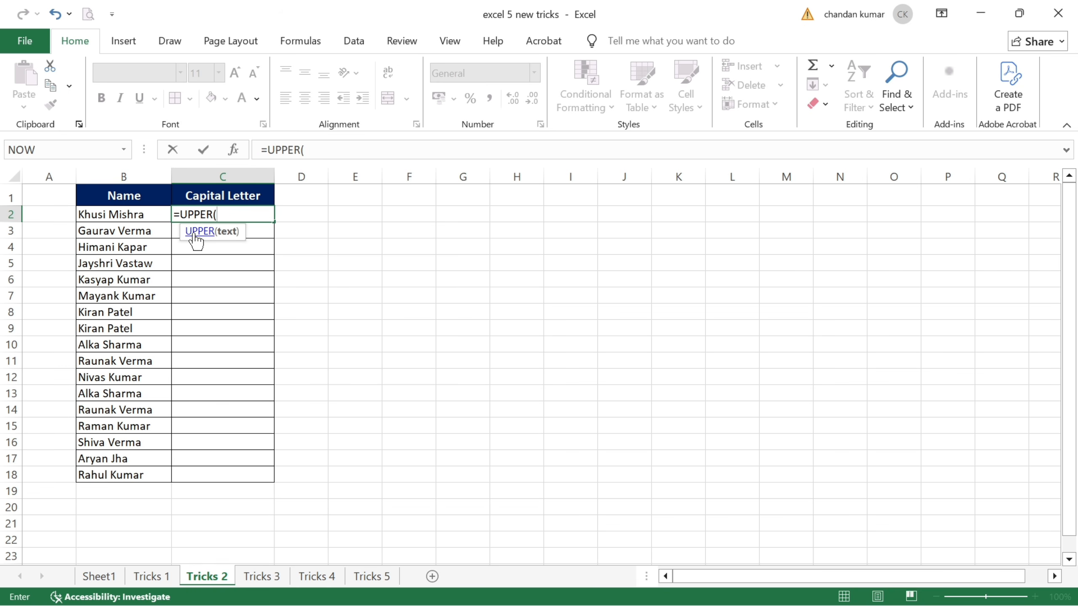
pyautogui.click(128, 215)
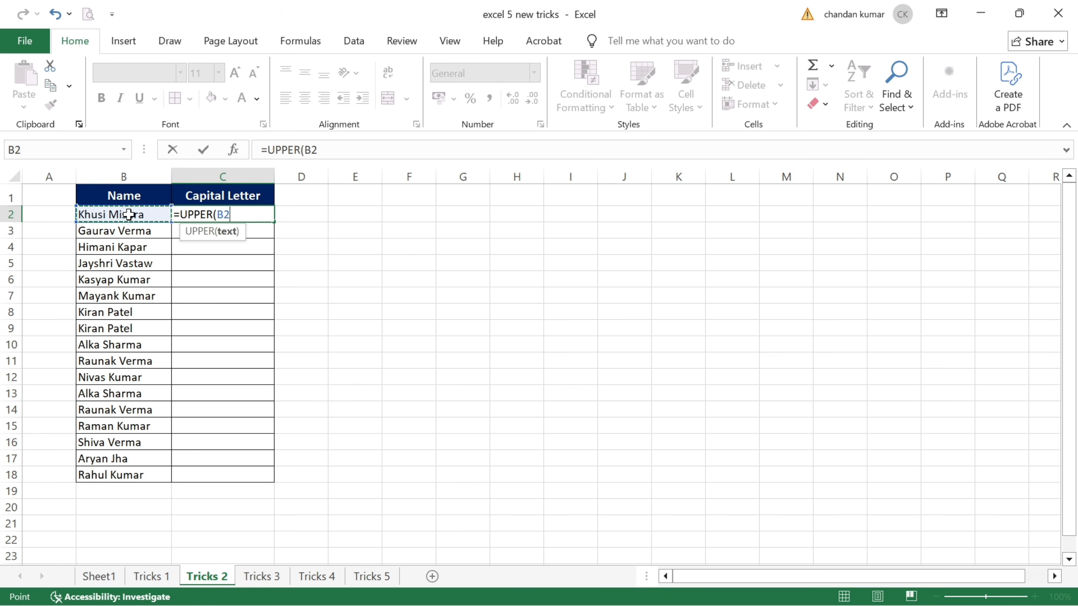
pyautogui.write(')')
pyautogui.press('Return')
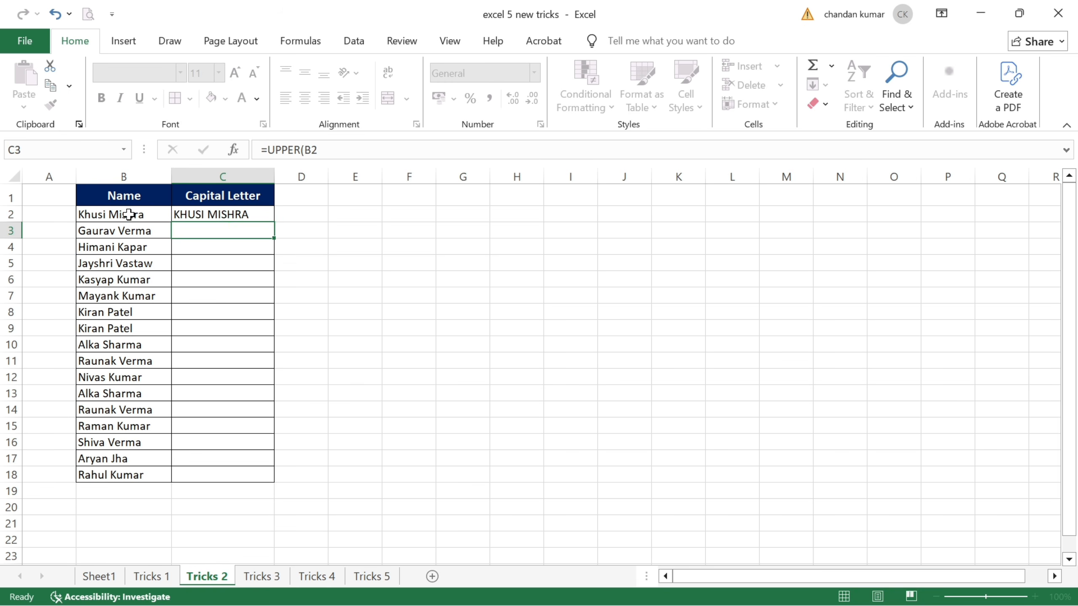
# - Fill the UPPER formula from C2 down the Capital Letter column through row 18
pyautogui.click(238, 215)
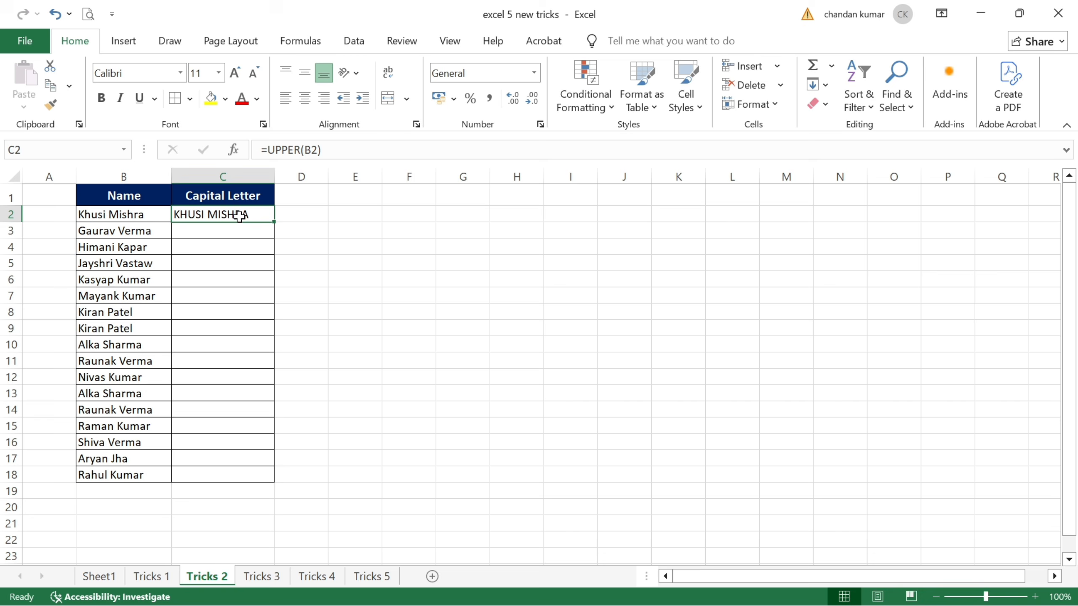
pyautogui.doubleClick(274, 221)
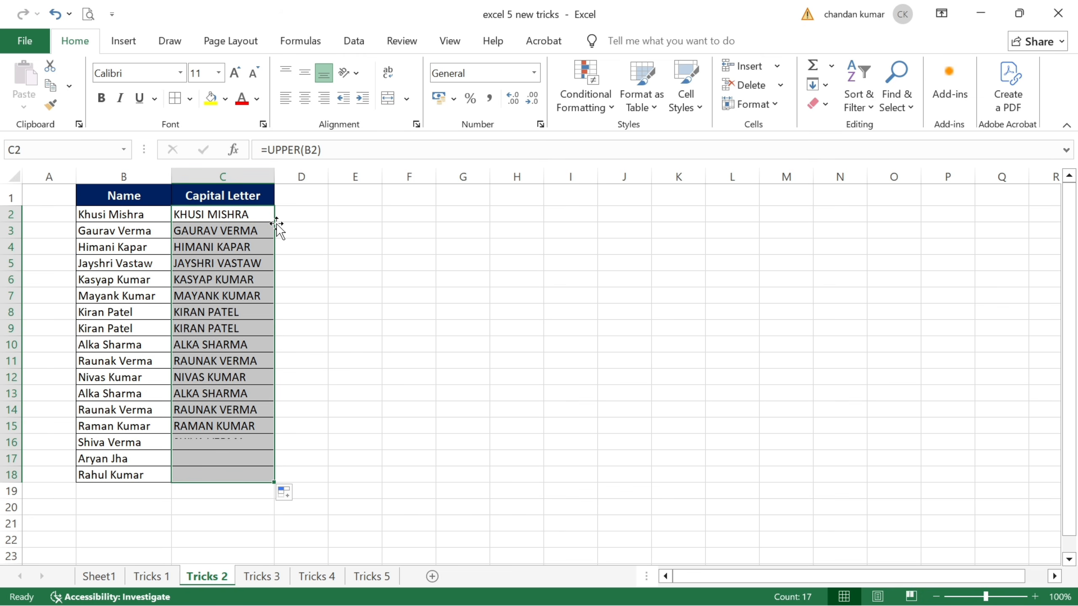
pyautogui.click(235, 394)
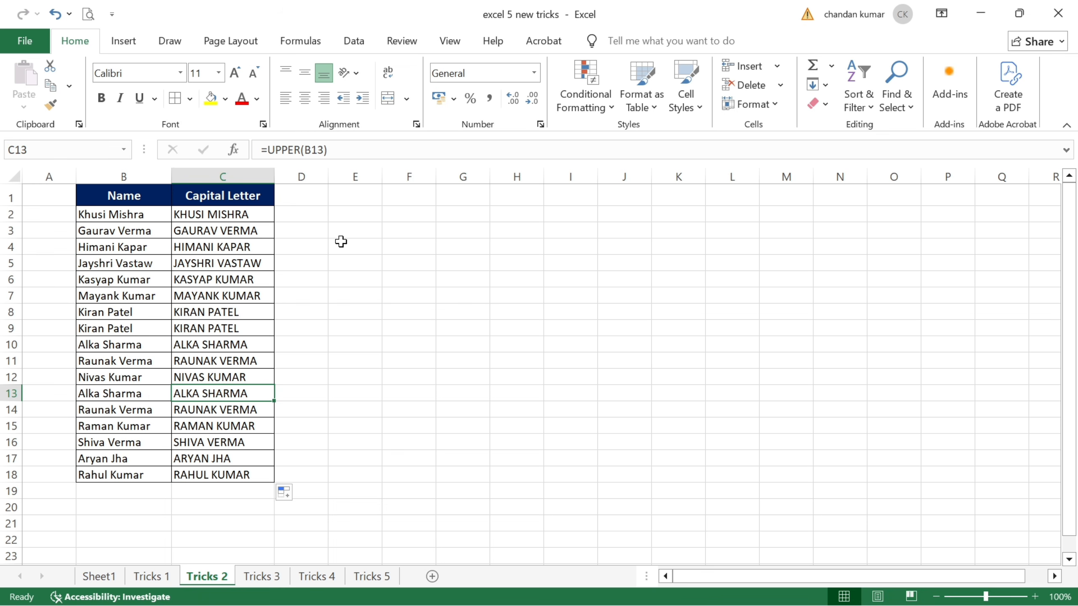
# - Widen column D and enter the full name from B2 in capital letters as plain text in D2
pyautogui.moveTo(349, 176); pyautogui.dragTo(366, 175)
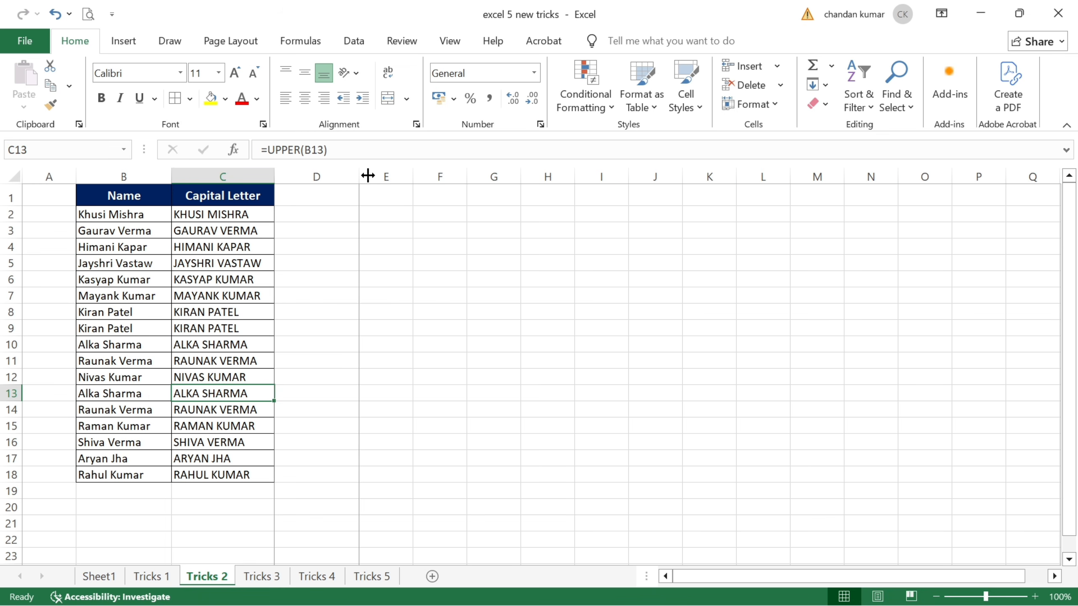
pyautogui.click(316, 209)
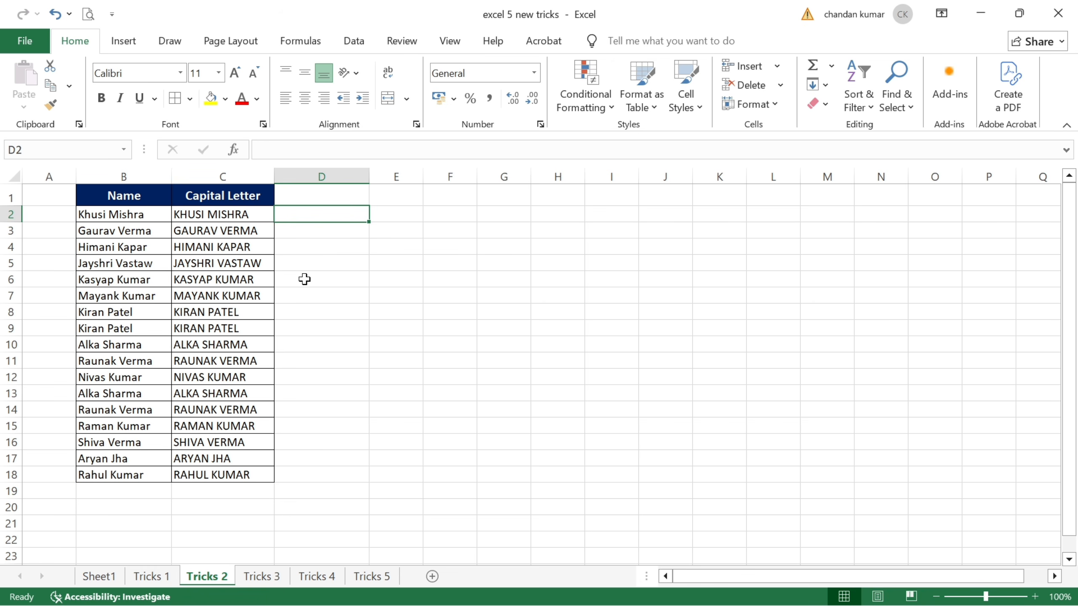
pyautogui.write('KHU')
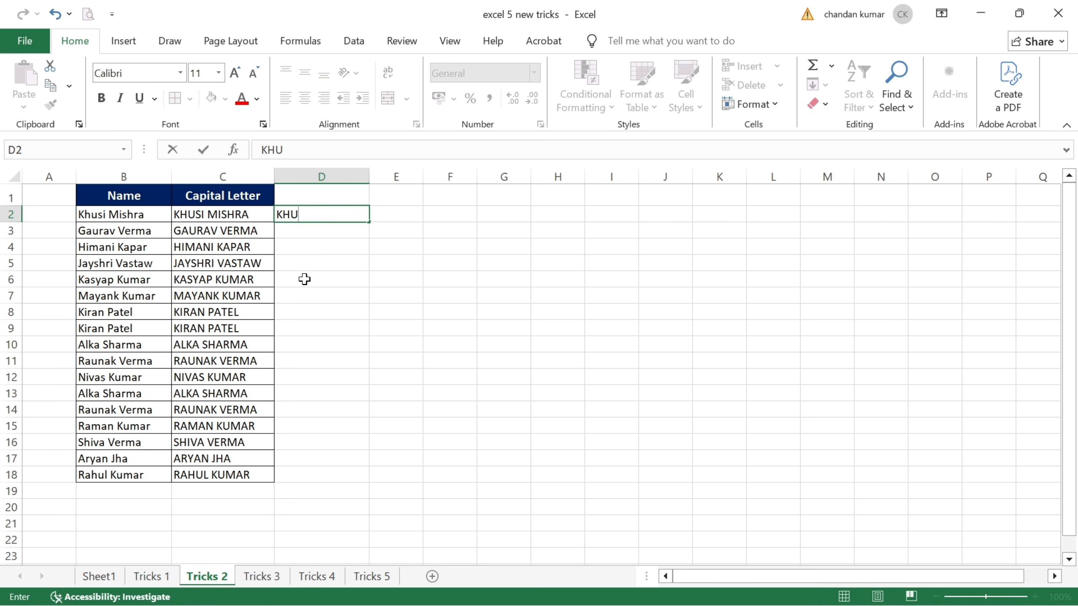
pyautogui.write('SI MISHAR')
pyautogui.press('BackSpace')
pyautogui.press('BackSpace')
pyautogui.write('RA')
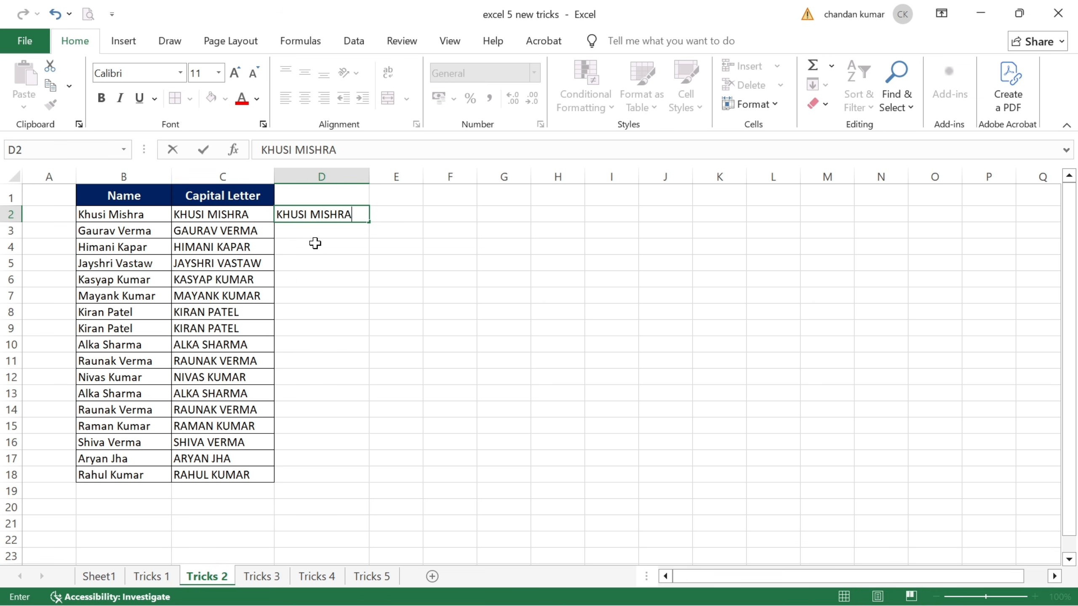
pyautogui.press('Return')
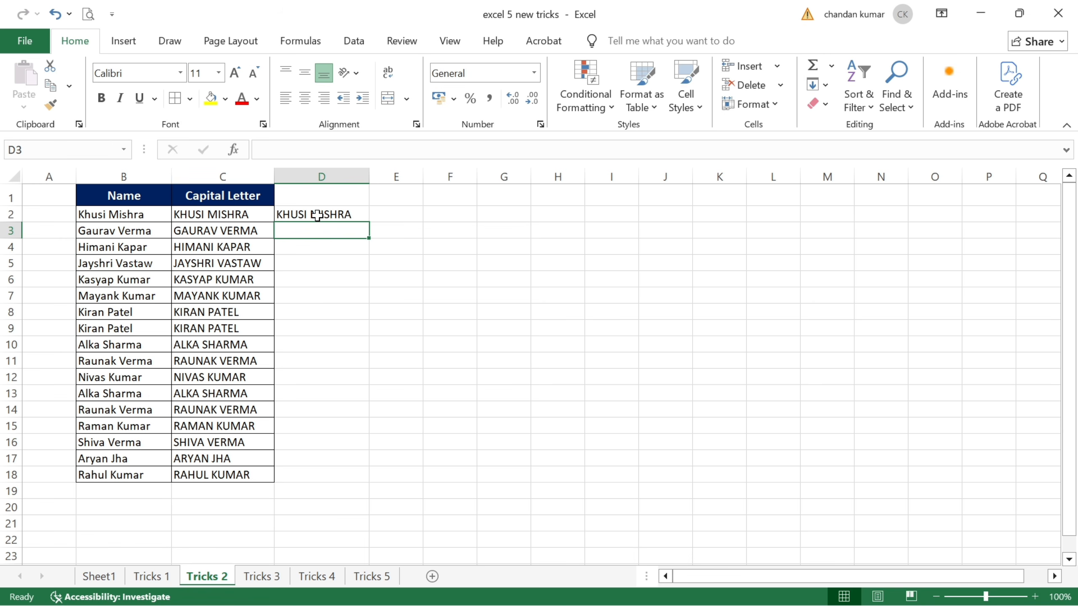
# - Flash Fill the rest of column D with capitalized names, using D2 as the pattern
pyautogui.click(317, 215)
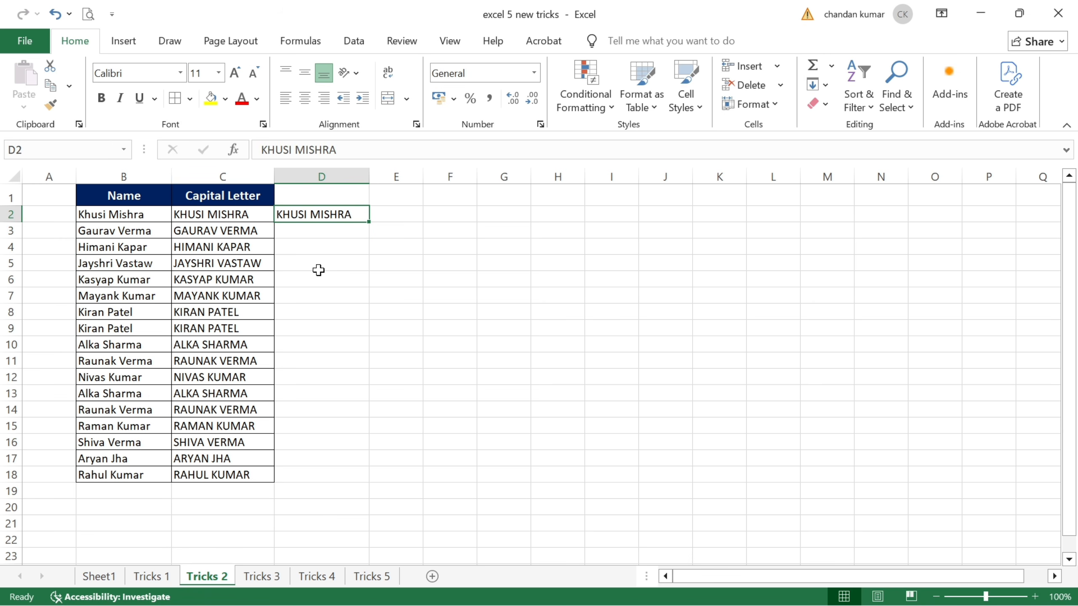
pyautogui.hotkey('ctrl', 'e')
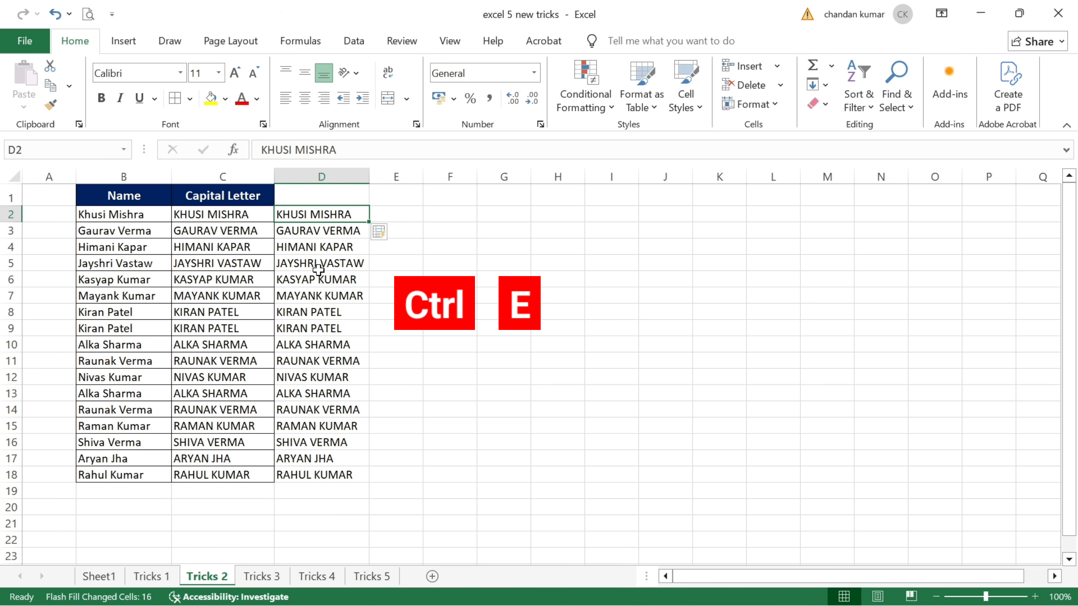
pyautogui.click(337, 475)
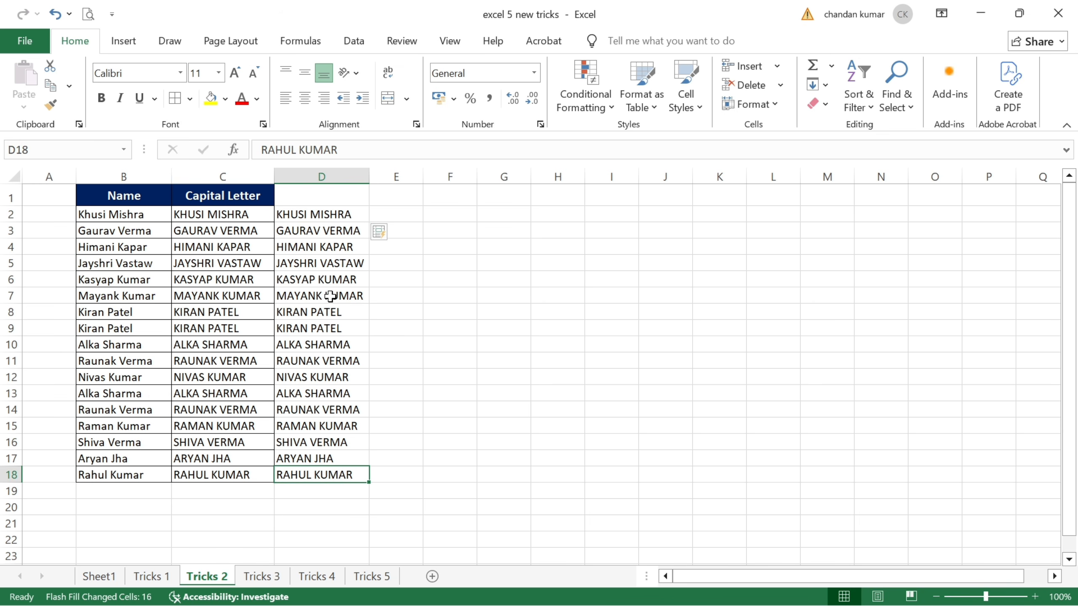
# - Copy the Flash Filled names in D2:D18 to J2 and fit column J's width to its contents
pyautogui.moveTo(335, 297); pyautogui.dragTo(323, 493)
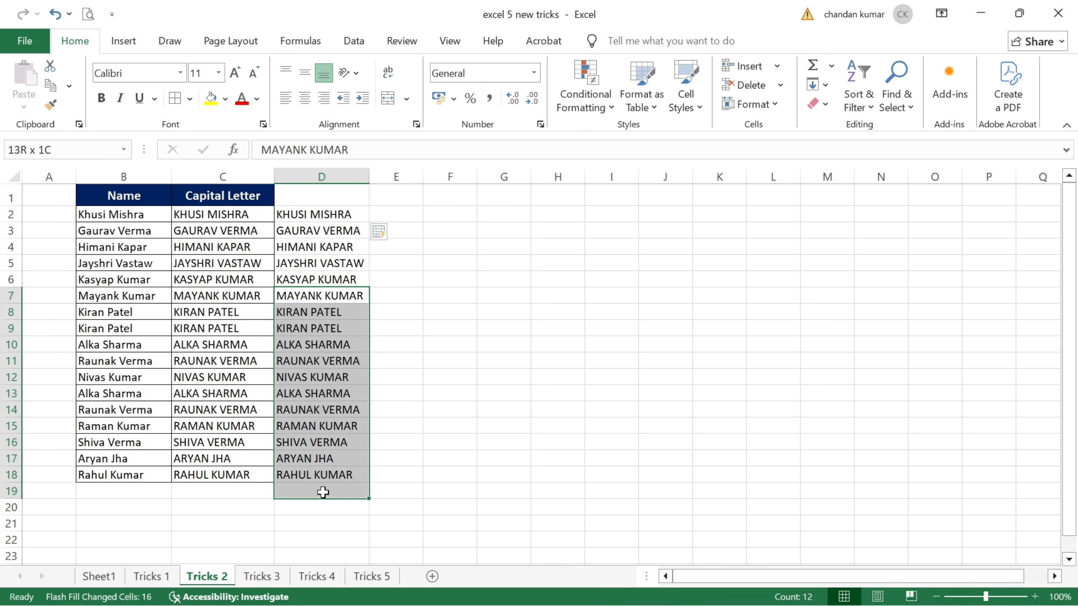
pyautogui.click(337, 459)
pyautogui.moveTo(322, 210); pyautogui.dragTo(318, 471)
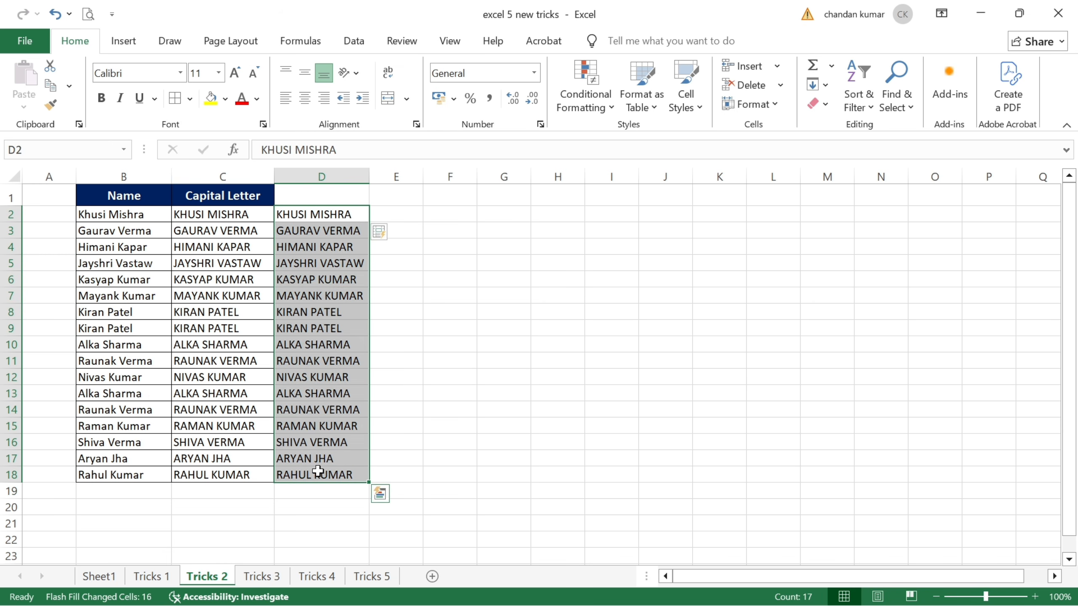
pyautogui.hotkey('ctrl', 'c')
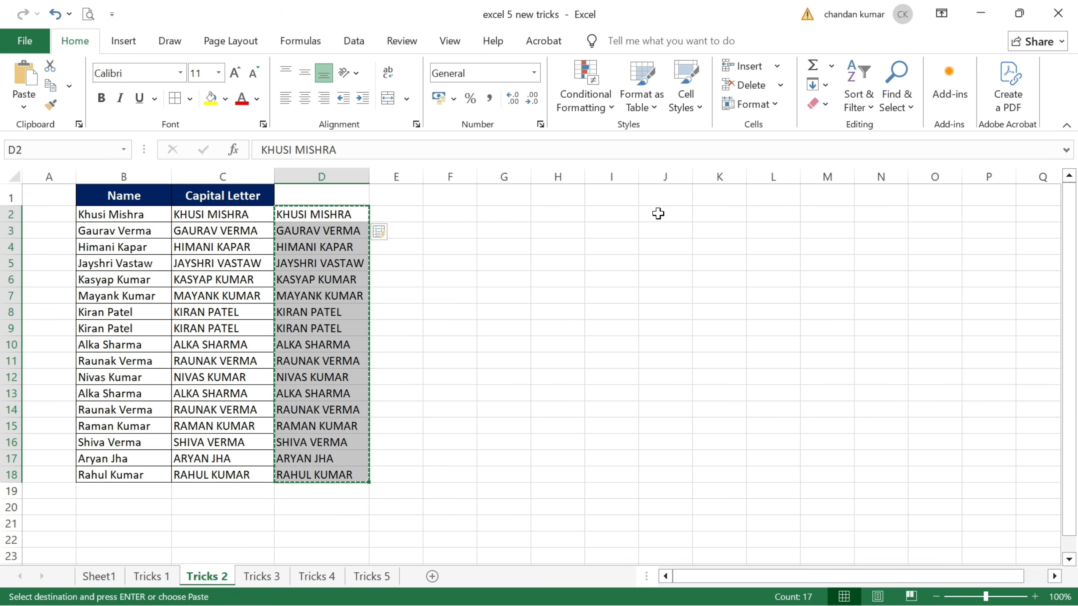
pyautogui.click(658, 213)
pyautogui.hotkey('ctrl', 'v')
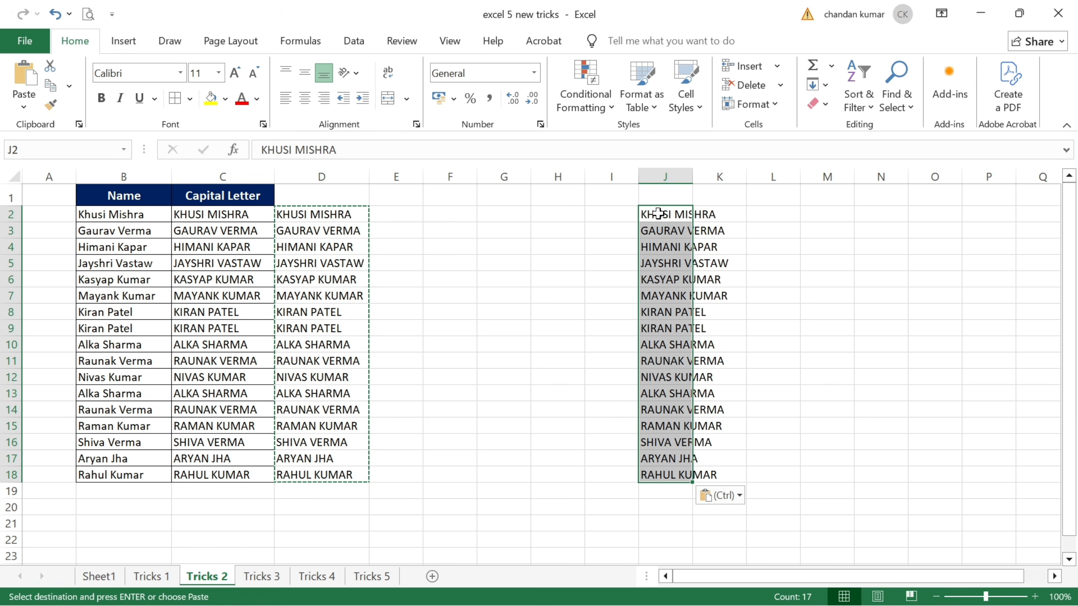
pyautogui.doubleClick(694, 175)
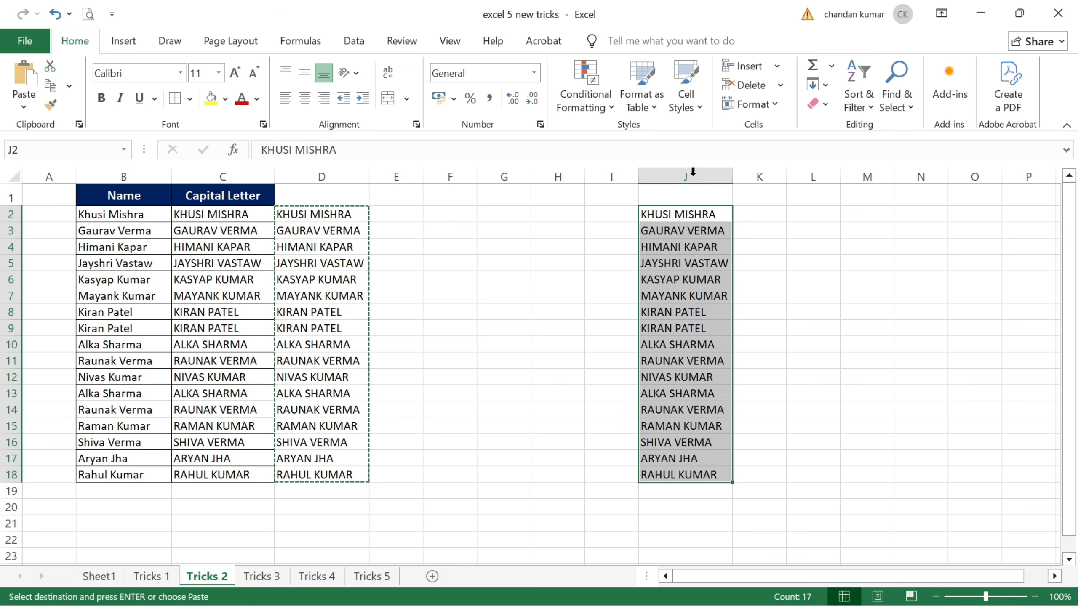
# - Copy the UPPER formula cells C2:C18 to L2, widen column L and inspect the formulas pasted there
pyautogui.click(240, 218)
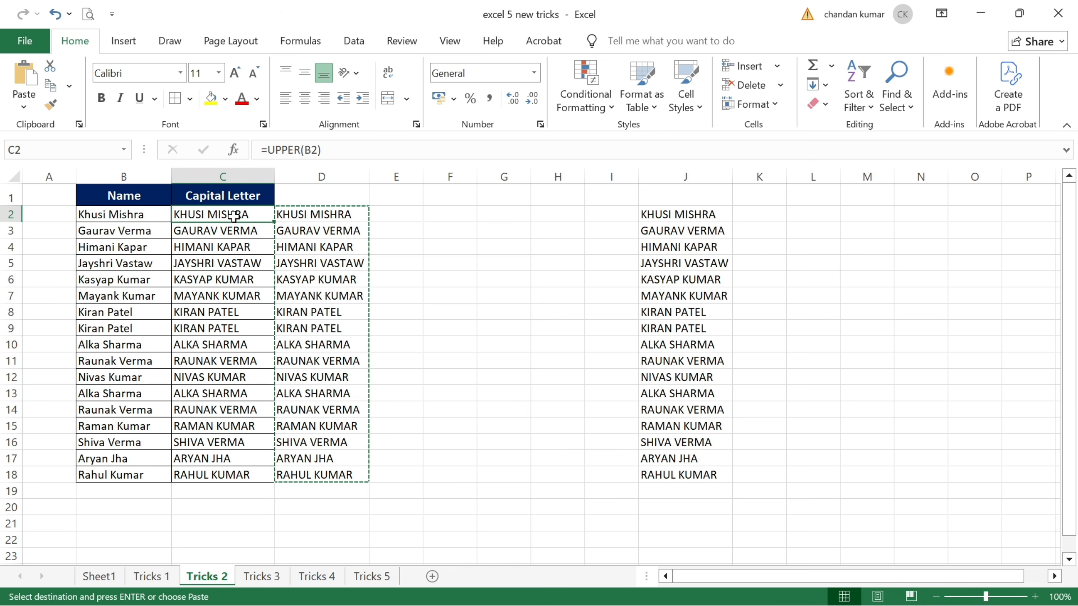
pyautogui.moveTo(234, 216); pyautogui.dragTo(232, 480)
pyautogui.click(233, 480)
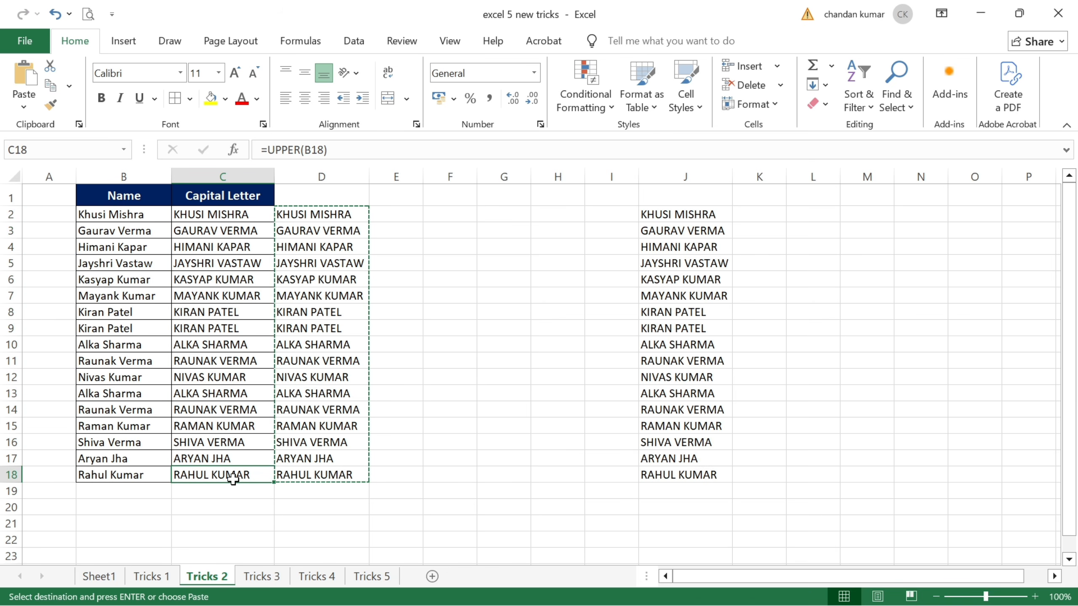
pyautogui.moveTo(223, 211); pyautogui.dragTo(226, 435)
pyautogui.moveTo(226, 465); pyautogui.dragTo(225, 474)
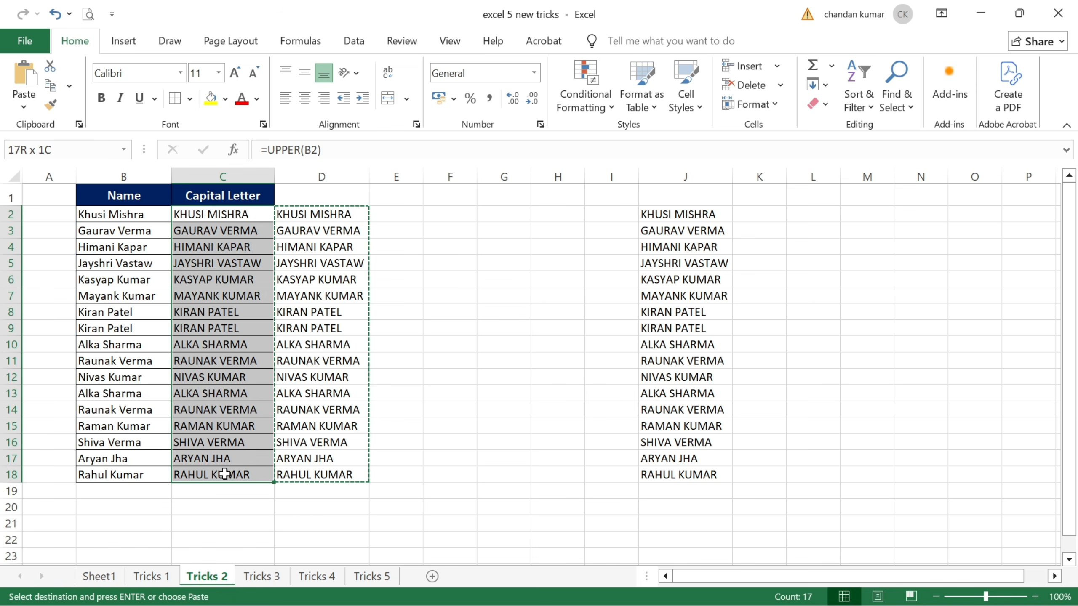
pyautogui.hotkey('ctrl', 'v')
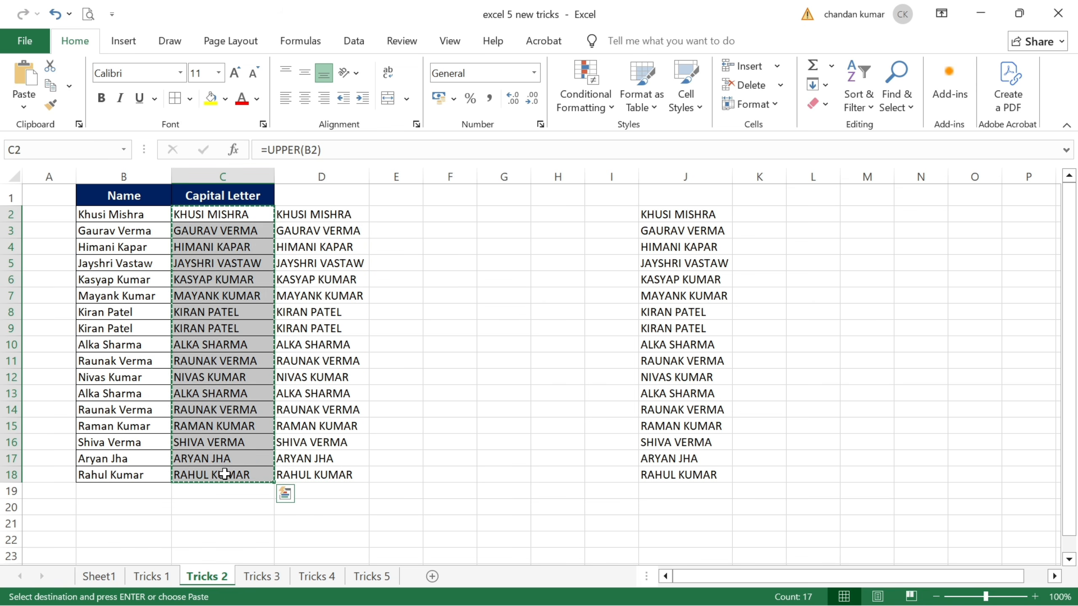
pyautogui.click(771, 215)
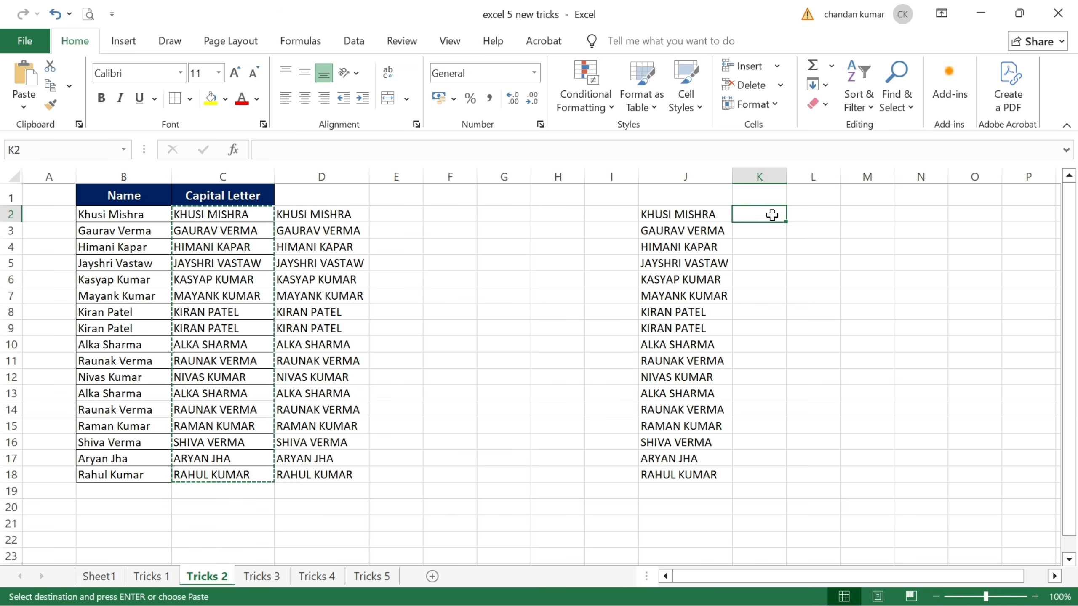
pyautogui.click(794, 211)
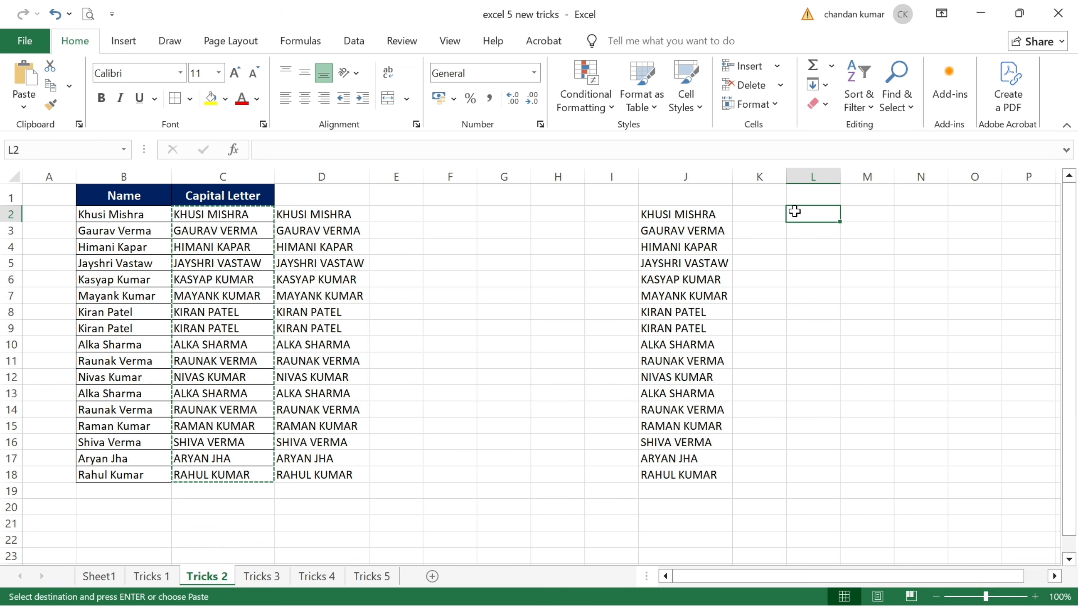
pyautogui.hotkey('ctrl', 'v')
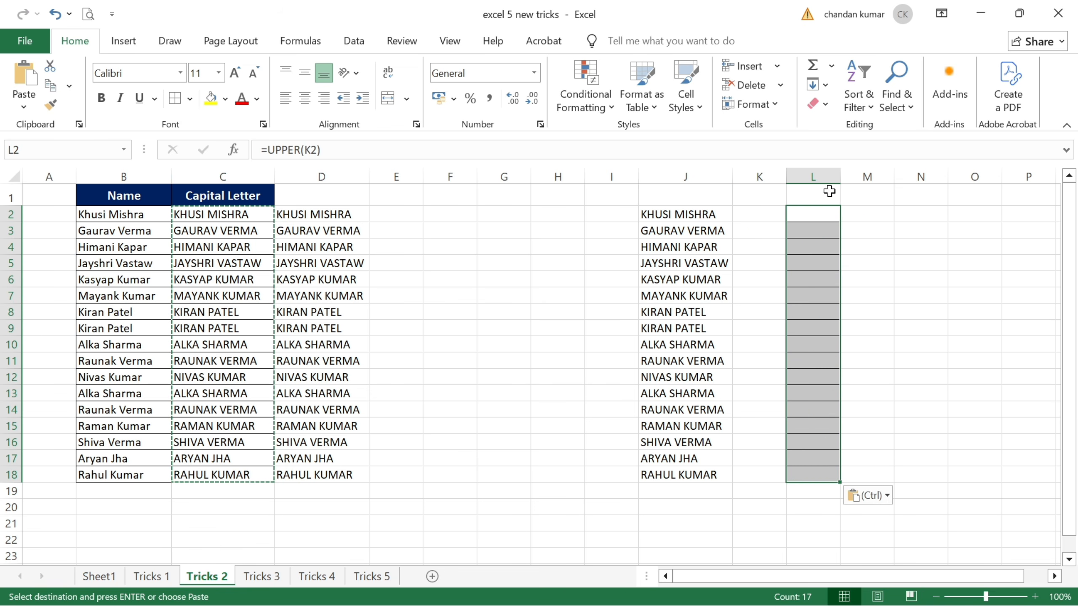
pyautogui.moveTo(840, 176); pyautogui.dragTo(899, 180)
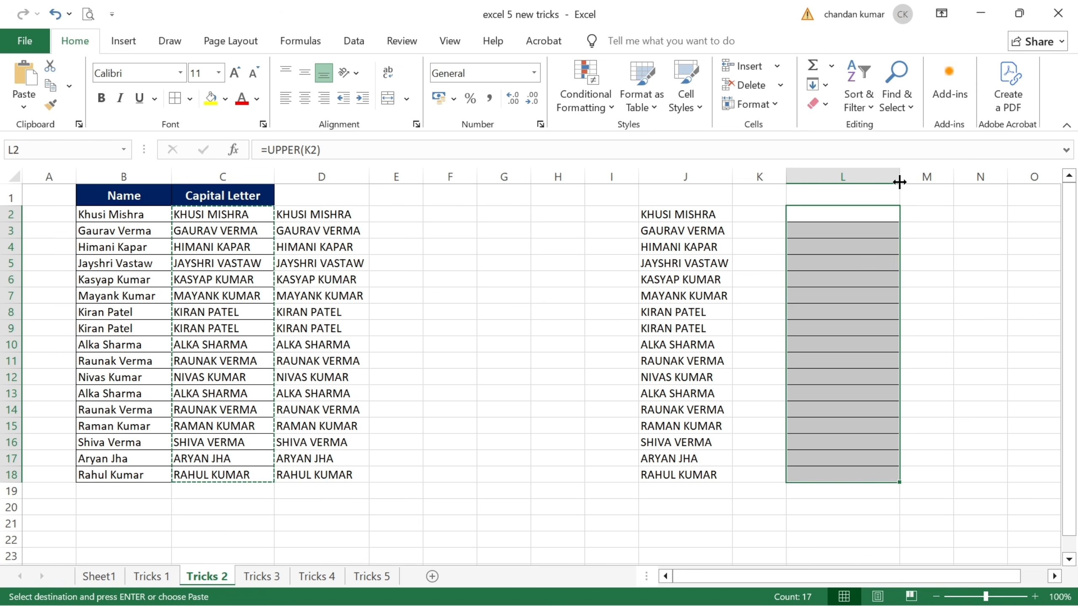
pyautogui.click(843, 217)
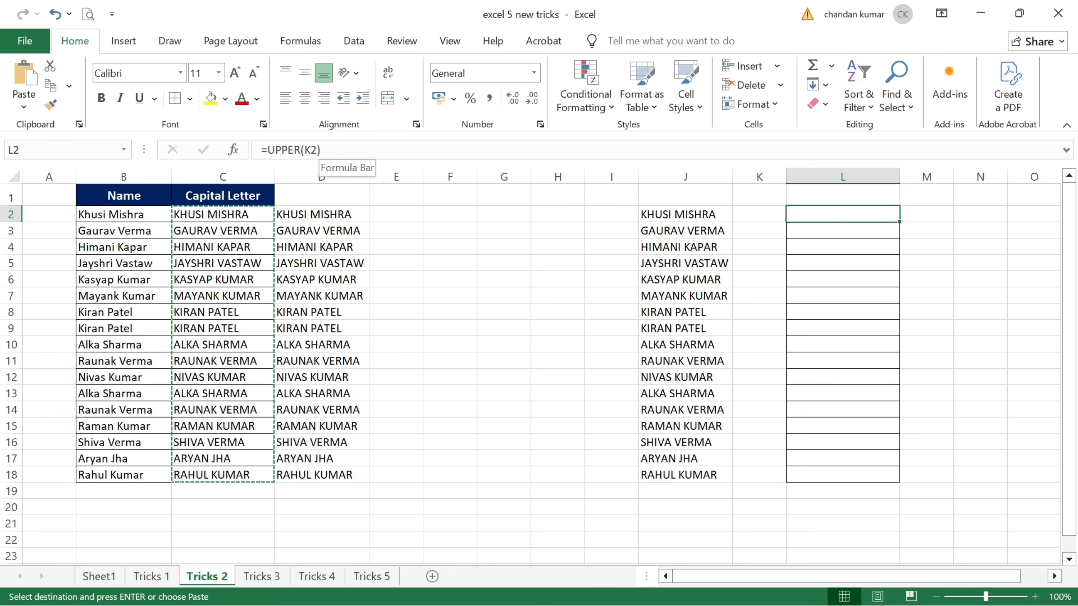
pyautogui.click(812, 314)
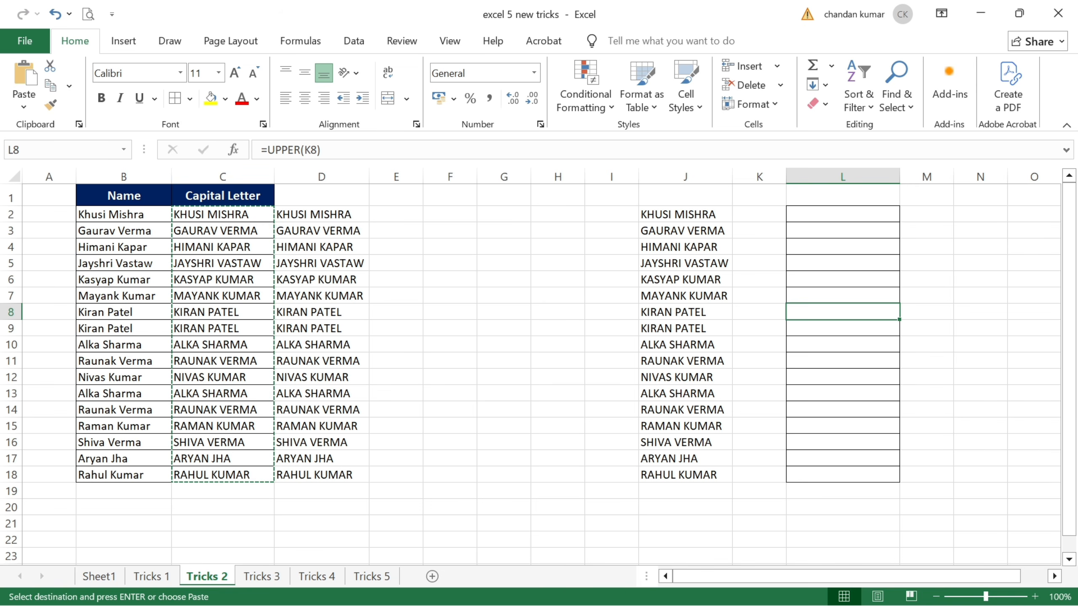
# - Replace the UPPER formulas in C2:C18 with their values using Paste Special, and check several of the cells
pyautogui.click(229, 217)
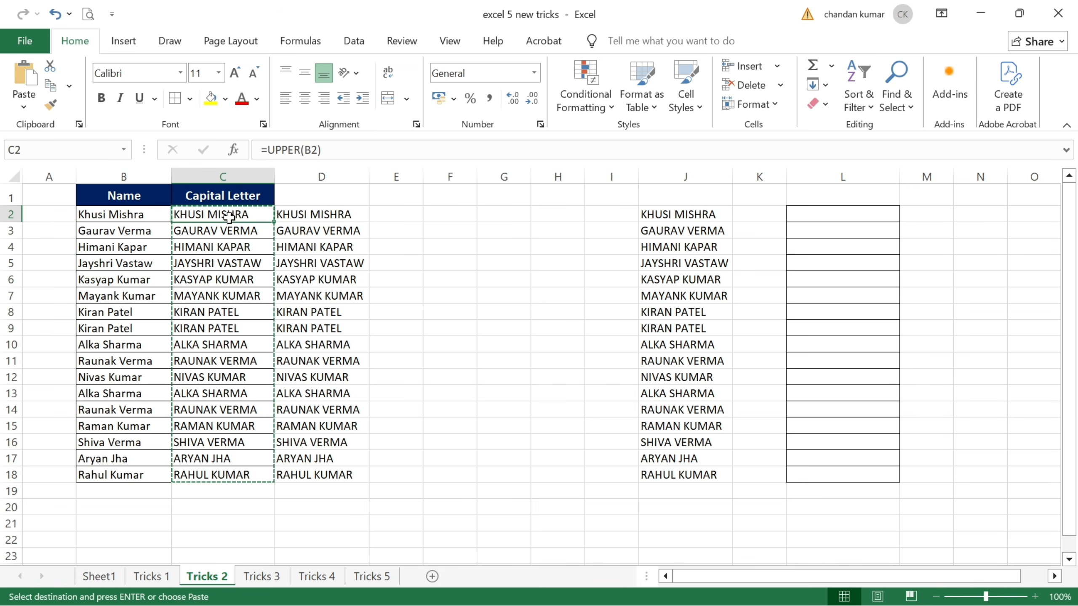
pyautogui.moveTo(229, 218); pyautogui.dragTo(224, 474)
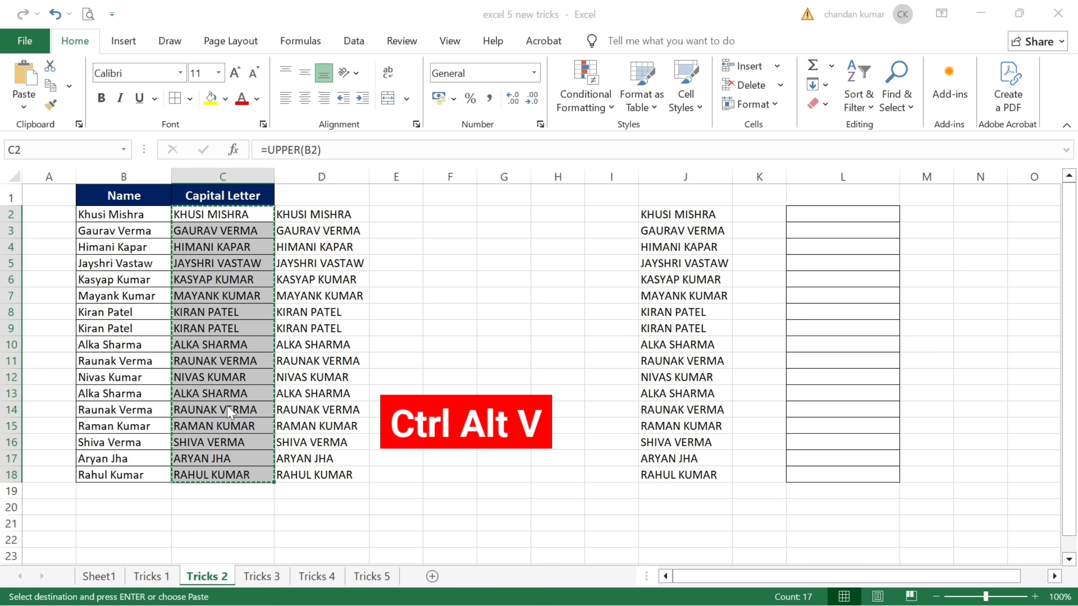
pyautogui.hotkey('ctrl', 'alt', 'v')
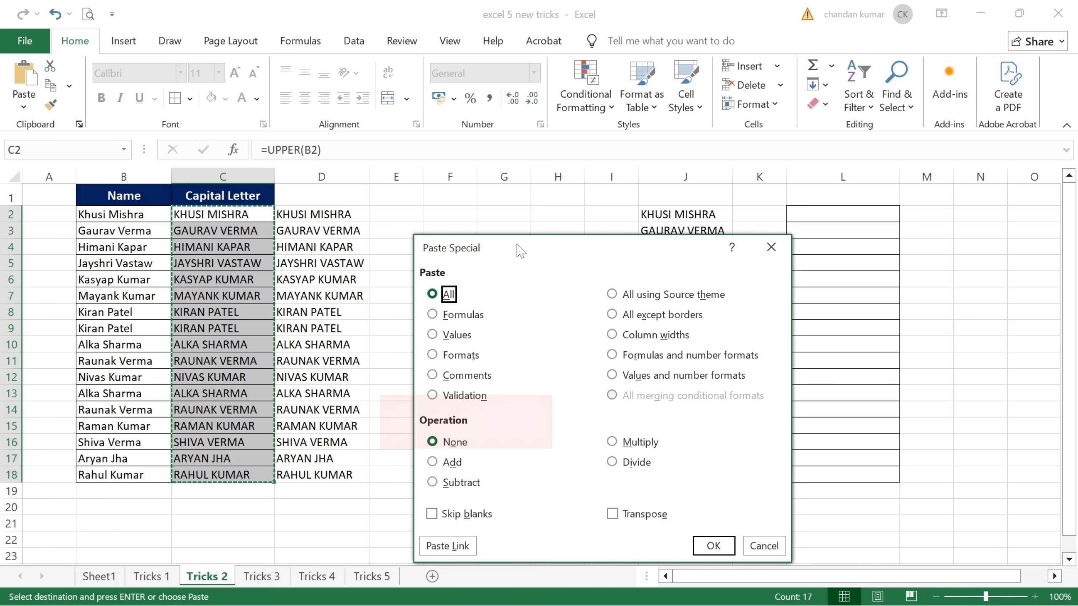
pyautogui.moveTo(520, 250); pyautogui.dragTo(436, 214)
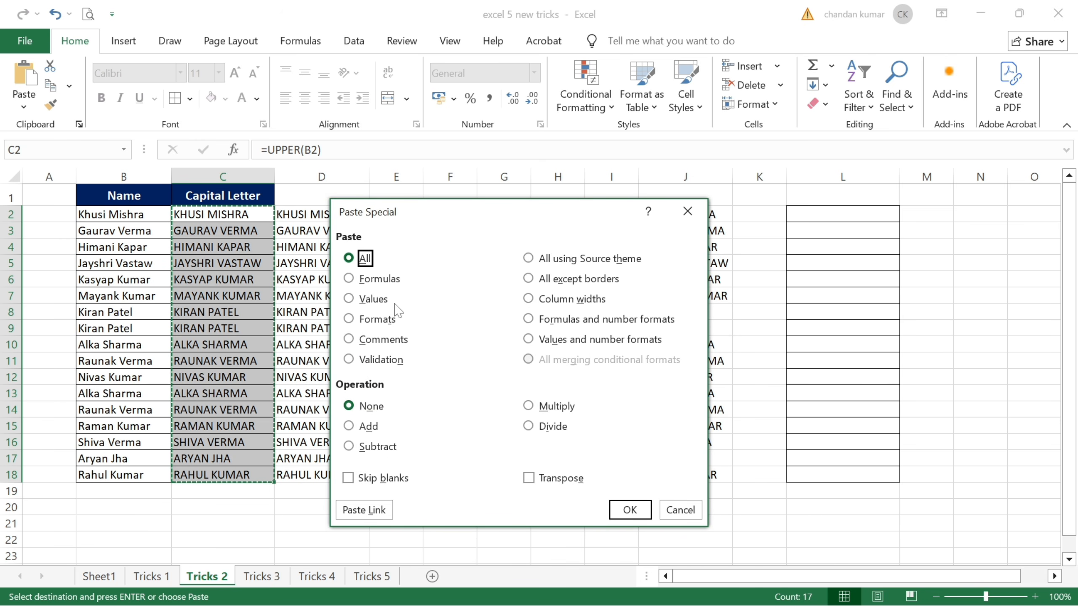
pyautogui.click(372, 302)
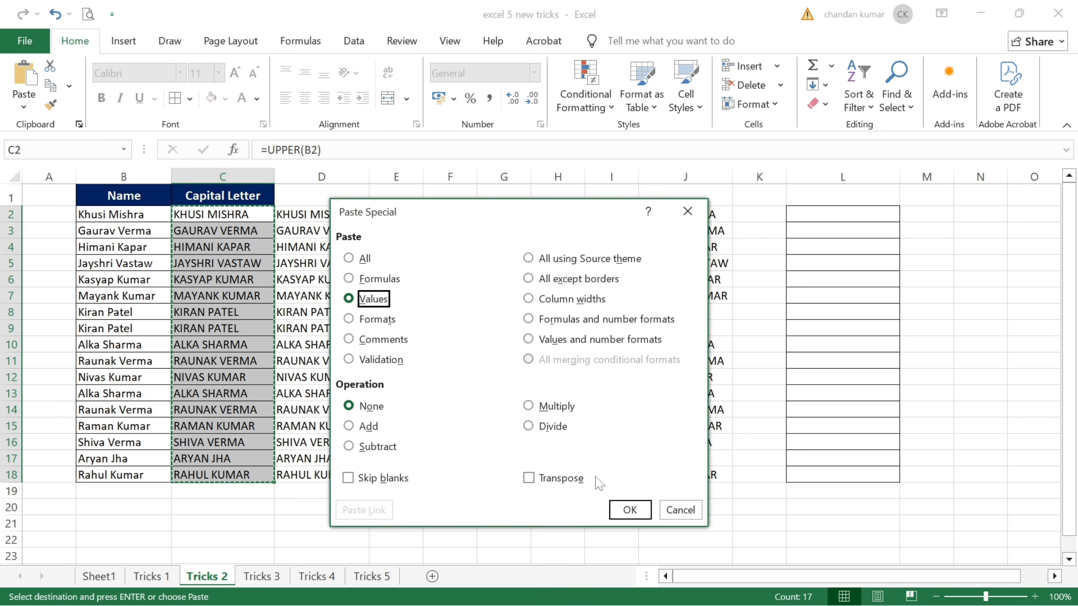
pyautogui.click(620, 509)
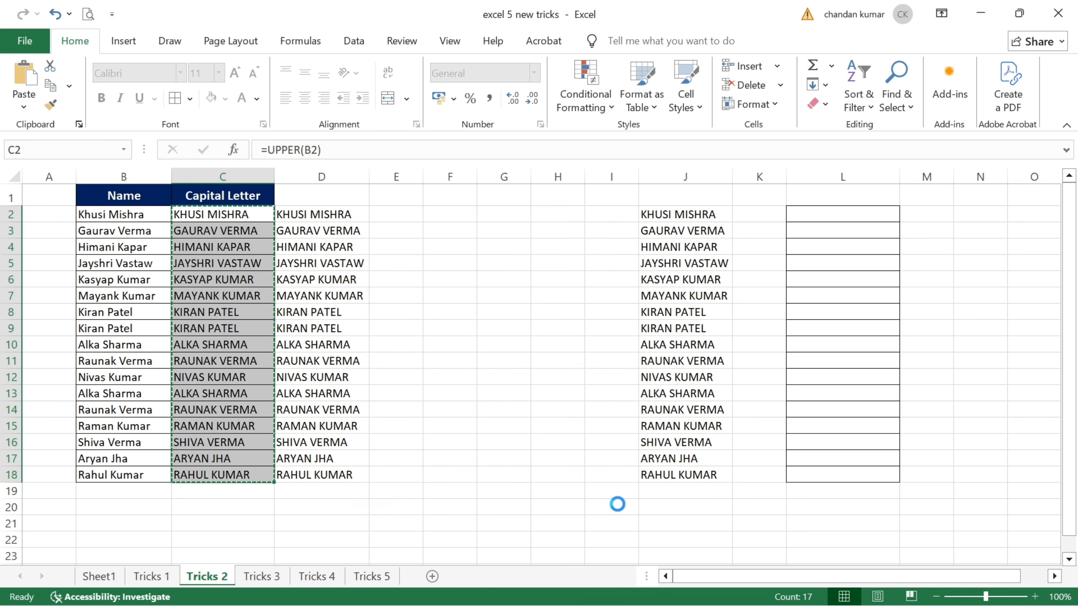
pyautogui.click(234, 313)
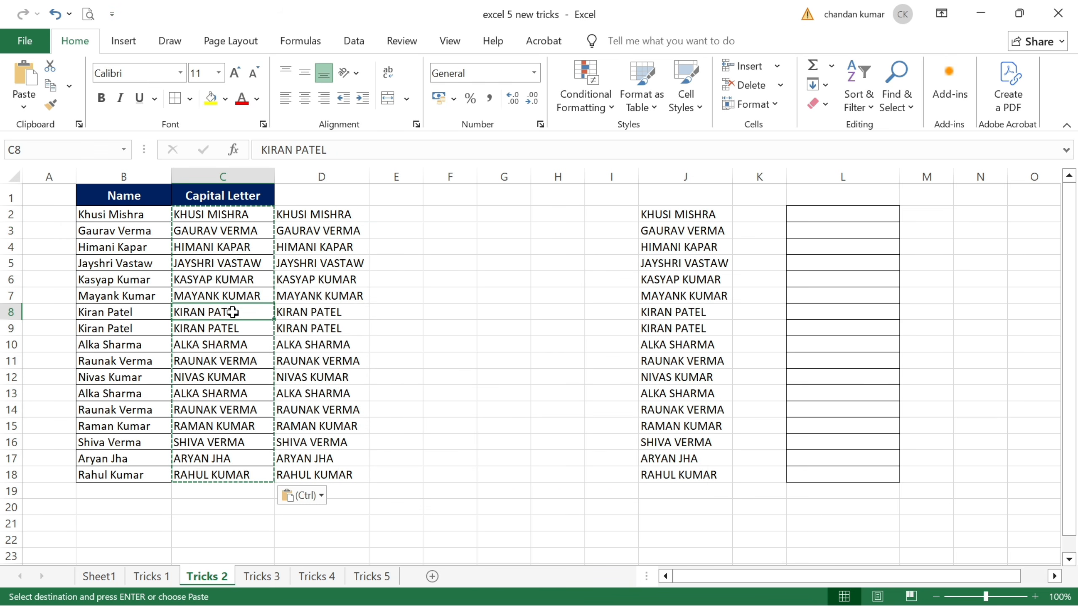
pyautogui.click(231, 266)
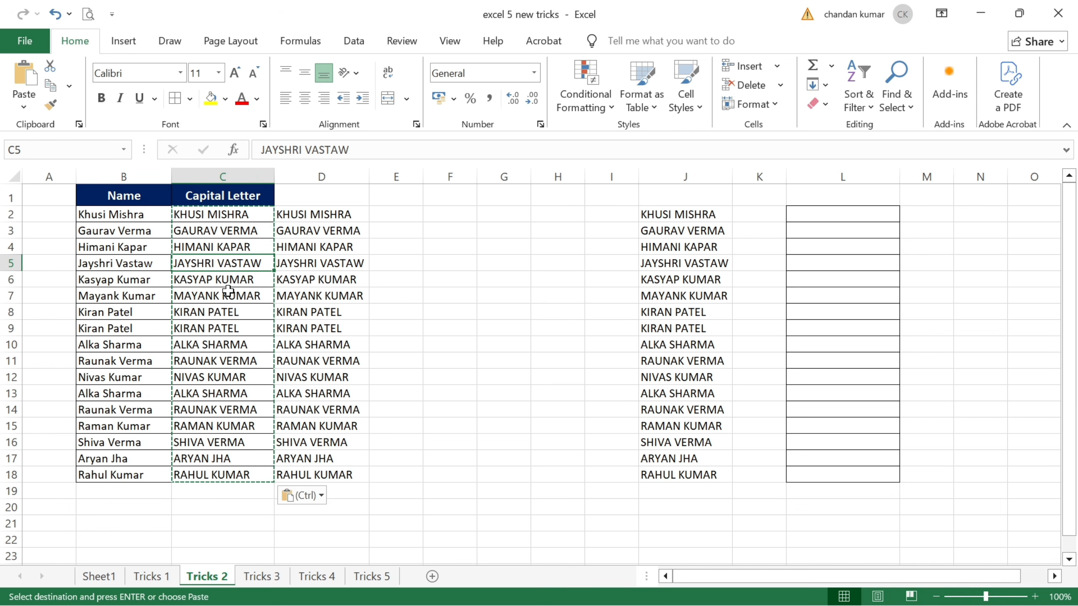
pyautogui.click(224, 327)
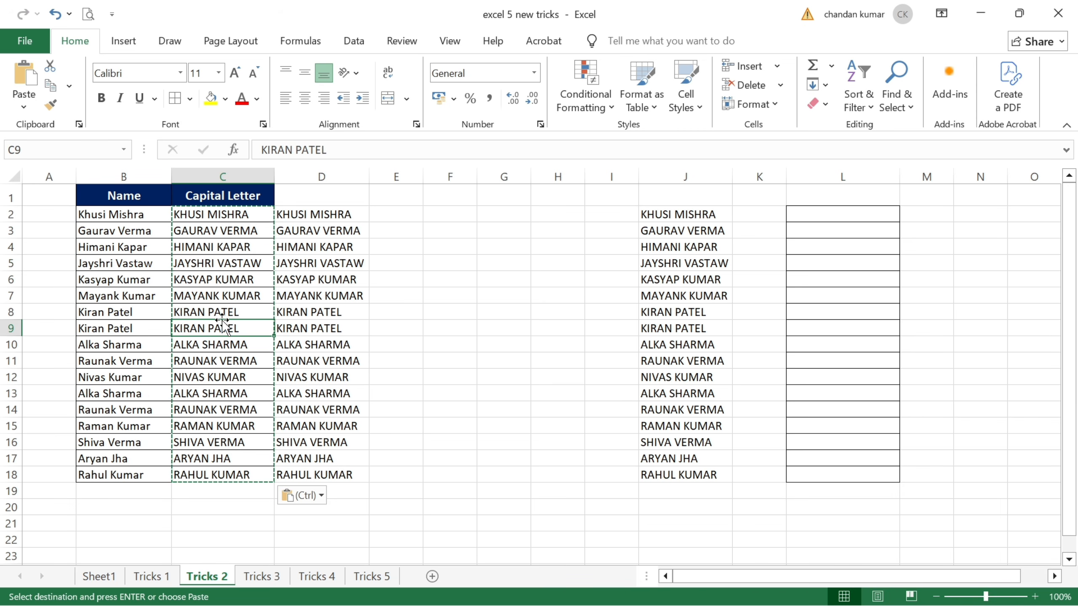
pyautogui.click(236, 253)
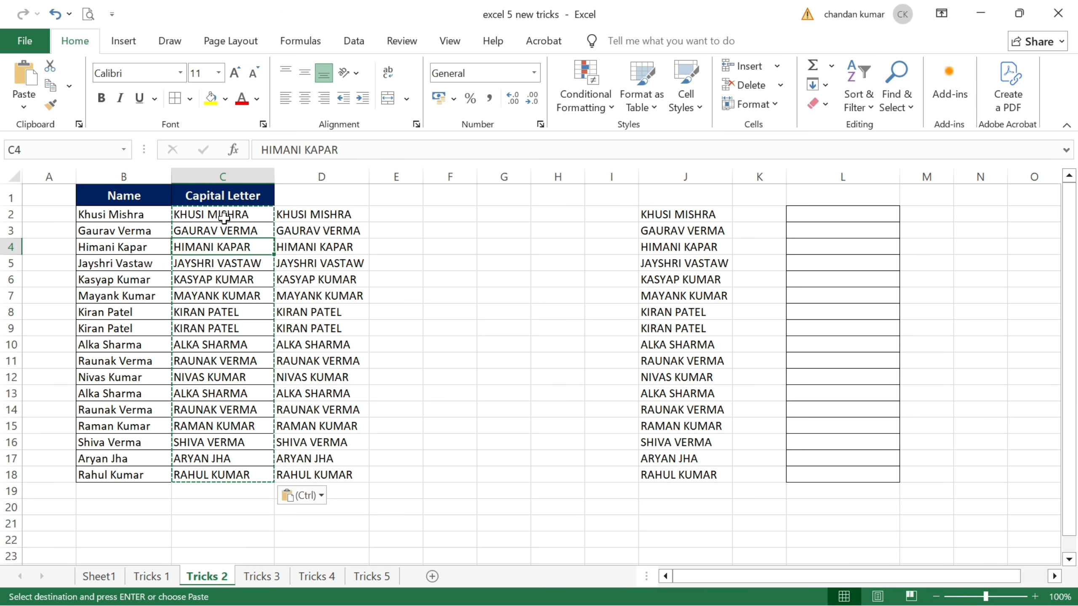
# - Copy the plain-text names in C2:C18 to H2 and fit column H's width to its contents
pyautogui.moveTo(224, 218); pyautogui.dragTo(217, 484)
pyautogui.hotkey('ctrl', 'c')
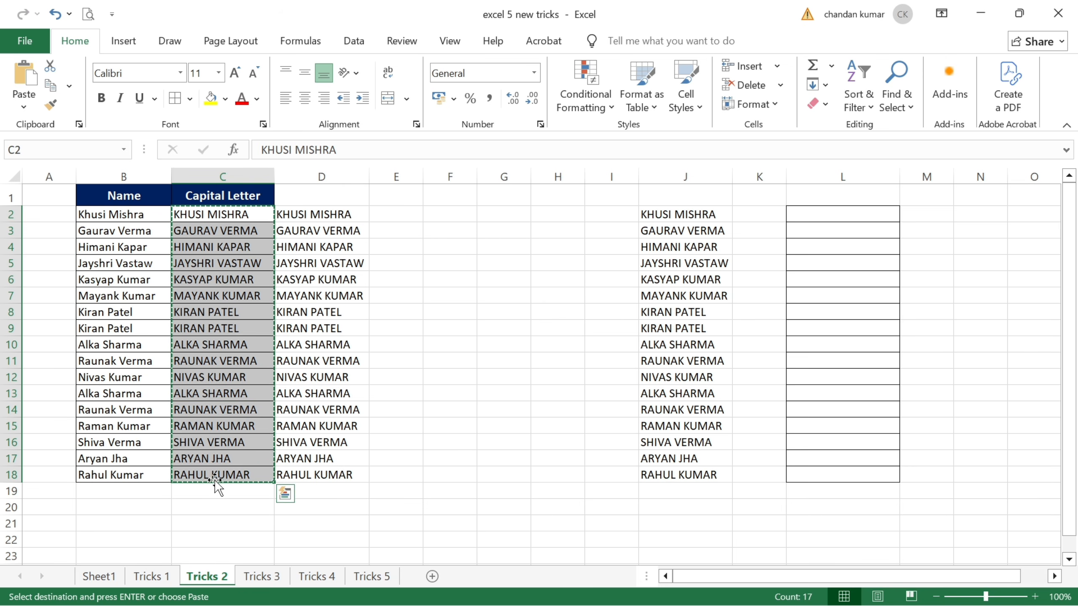
pyautogui.click(541, 217)
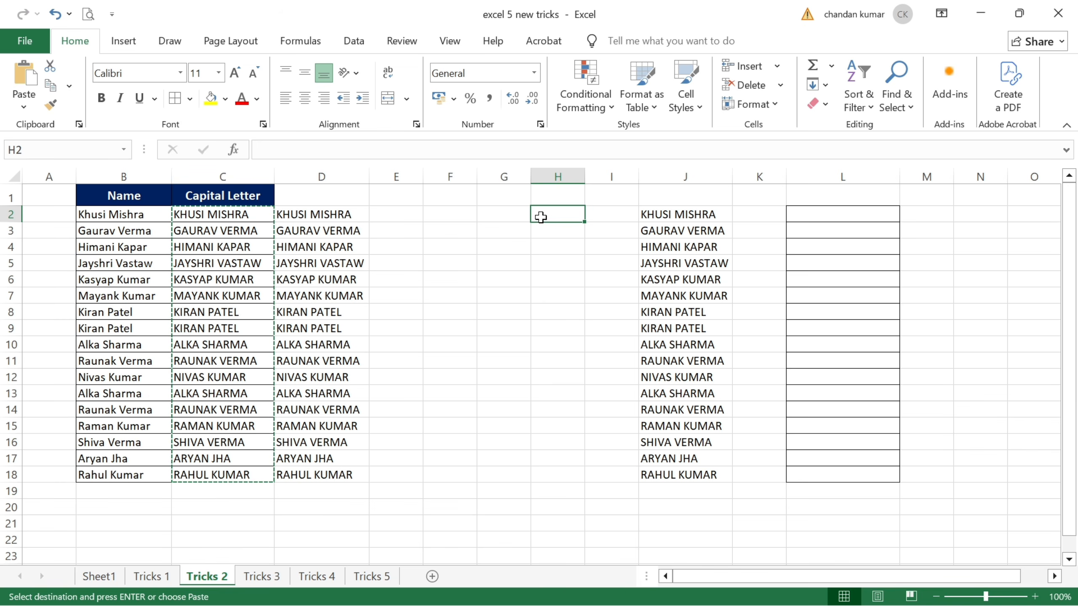
pyautogui.hotkey('ctrl', 'v')
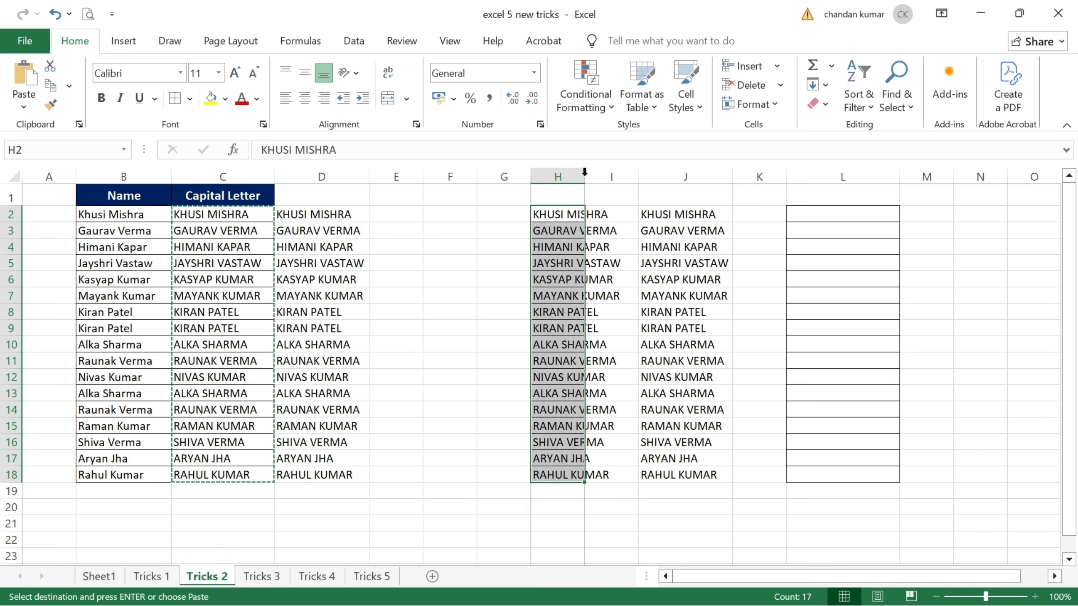
pyautogui.doubleClick(584, 176)
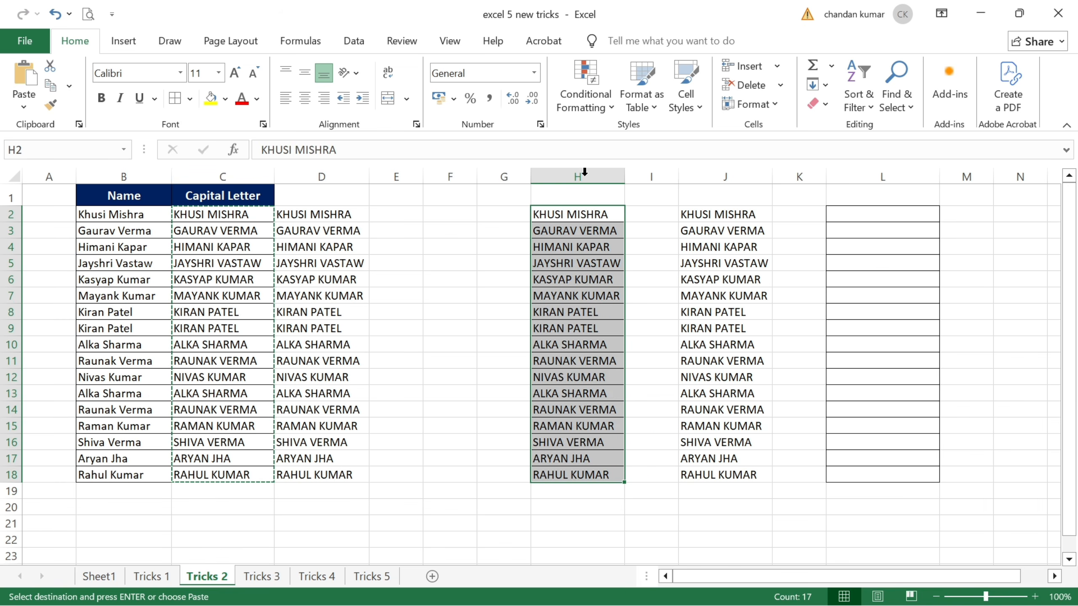
pyautogui.click(551, 394)
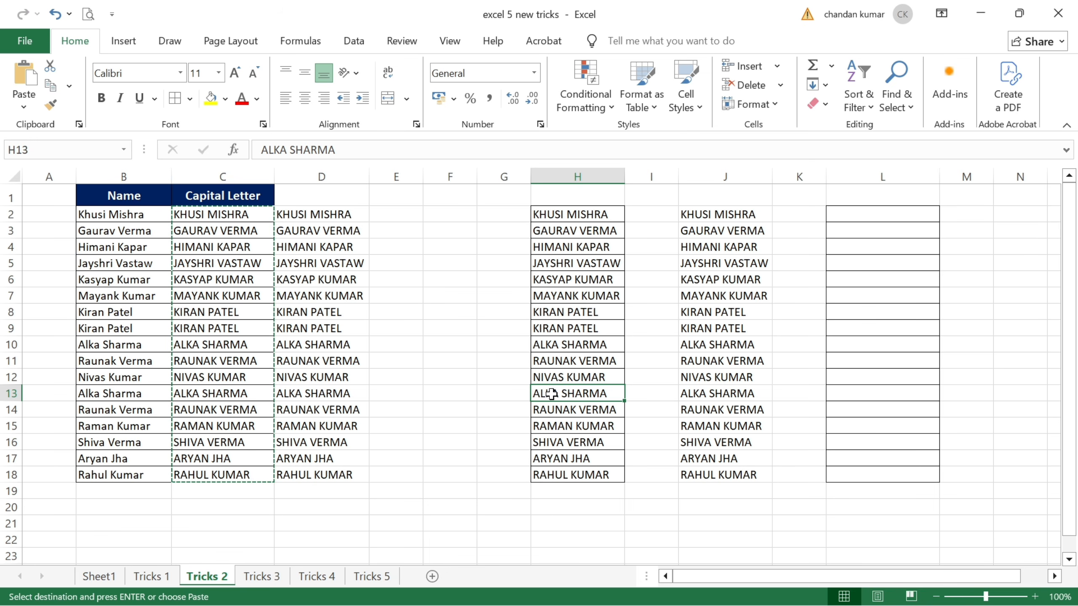
# - Switch to the Tricks 3 sheet and select a cell in the employee table
pyautogui.click(266, 577)
pyautogui.click(219, 360)
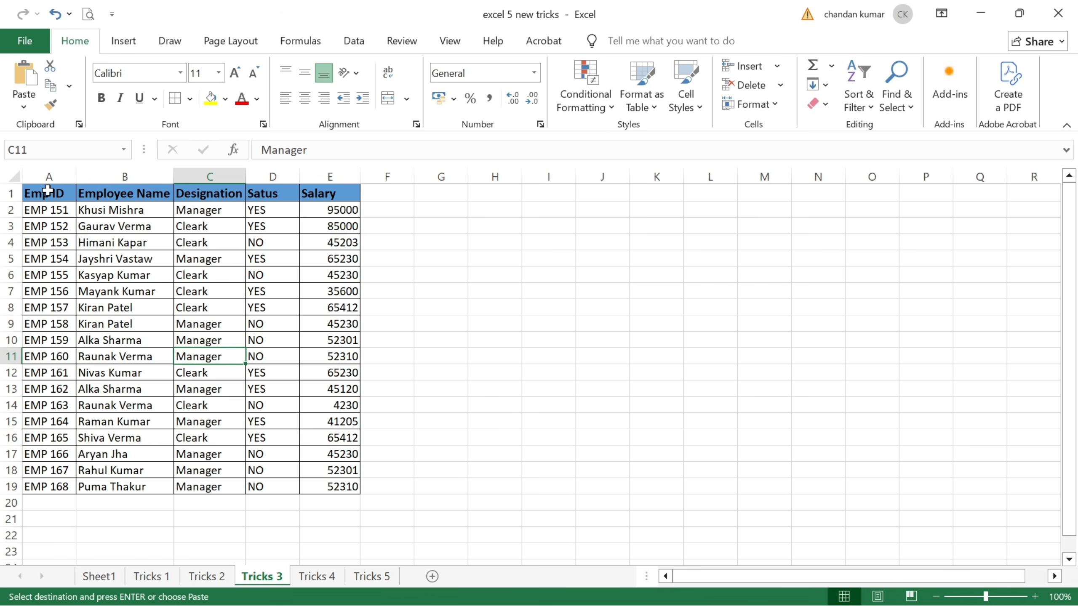
# - Try an ordinary copy of the employee table A1:E19 to J1, and undo the paste
pyautogui.moveTo(47, 194); pyautogui.dragTo(337, 489)
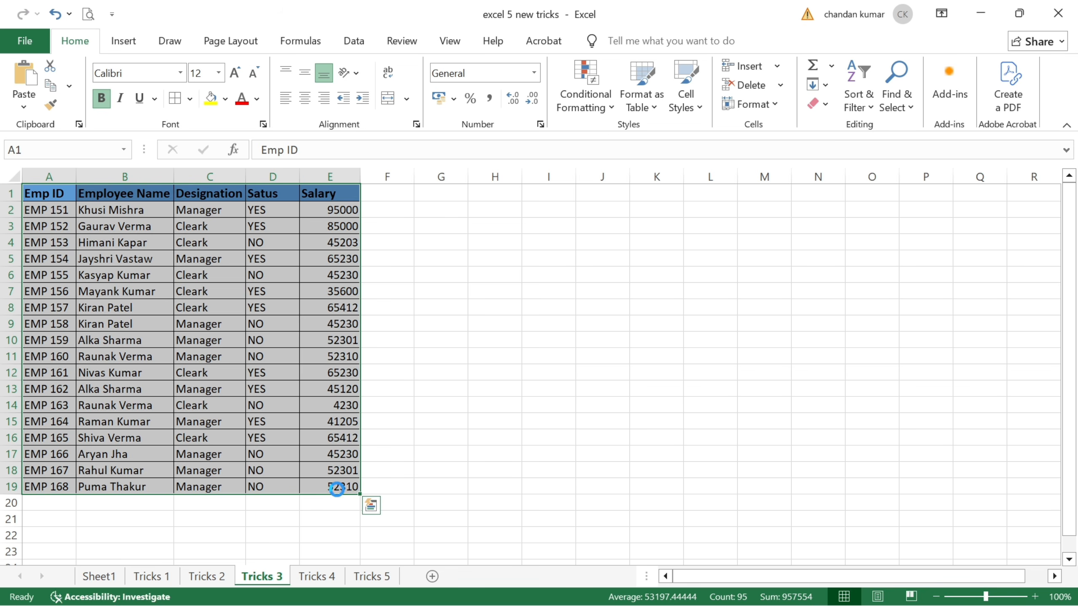
pyautogui.hotkey('ctrl', 'c')
pyautogui.click(594, 198)
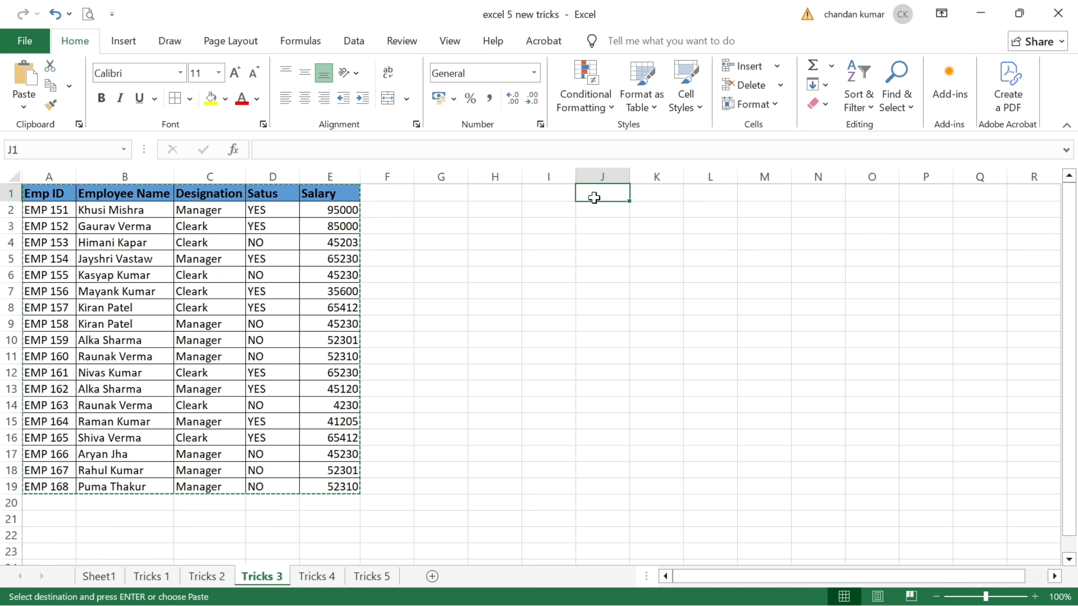
pyautogui.hotkey('ctrl', 'v')
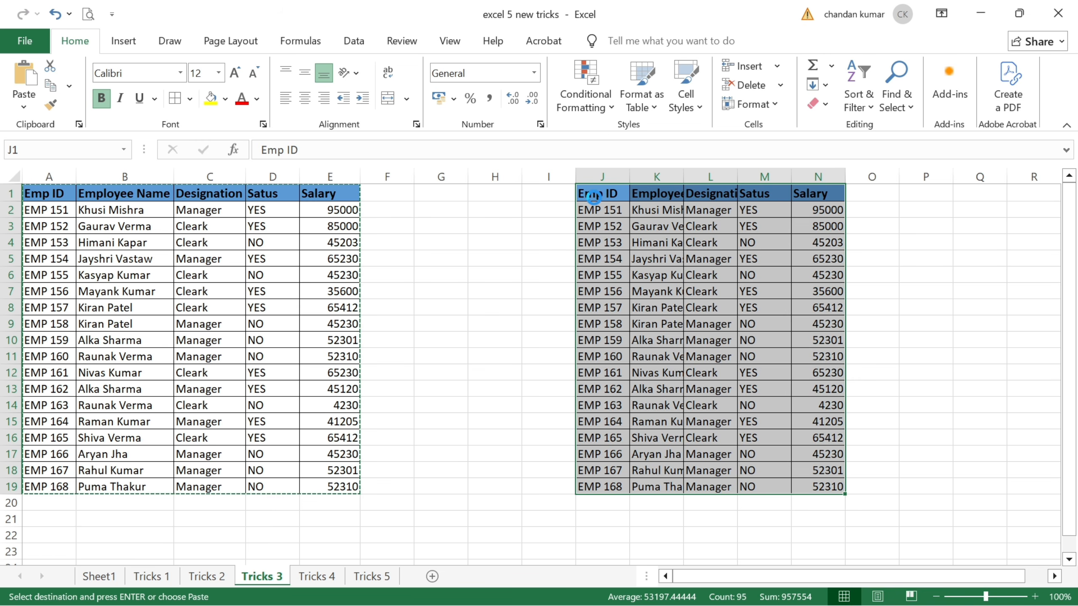
pyautogui.hotkey('ctrl', 'z')
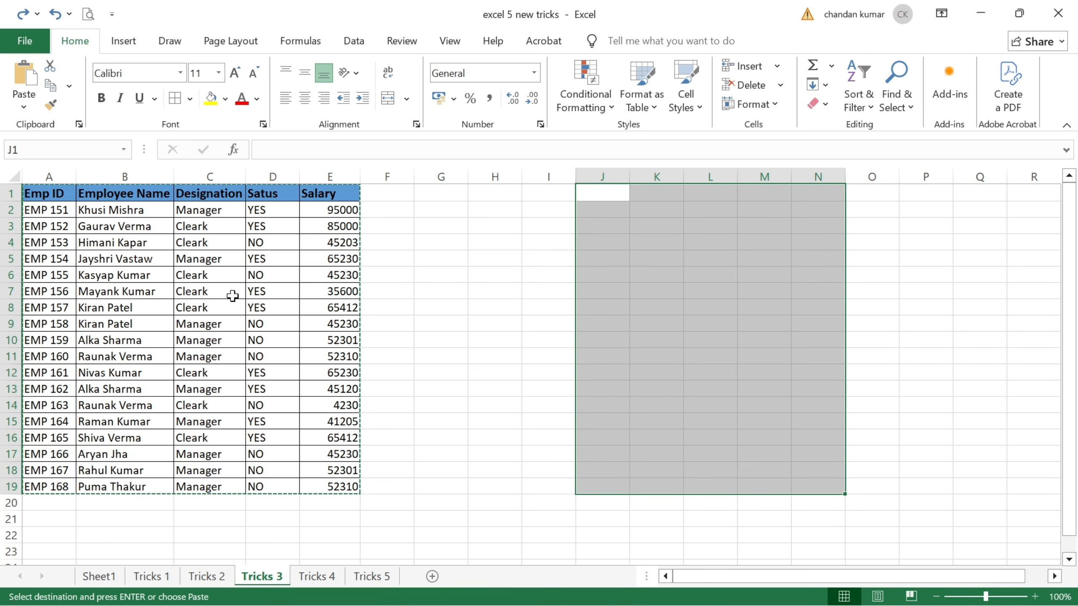
# - Duplicate the employee table A1:E19 to I1:M19 directly on the sheet without copy and paste, and dismiss the quick analysis options
pyautogui.click(323, 311)
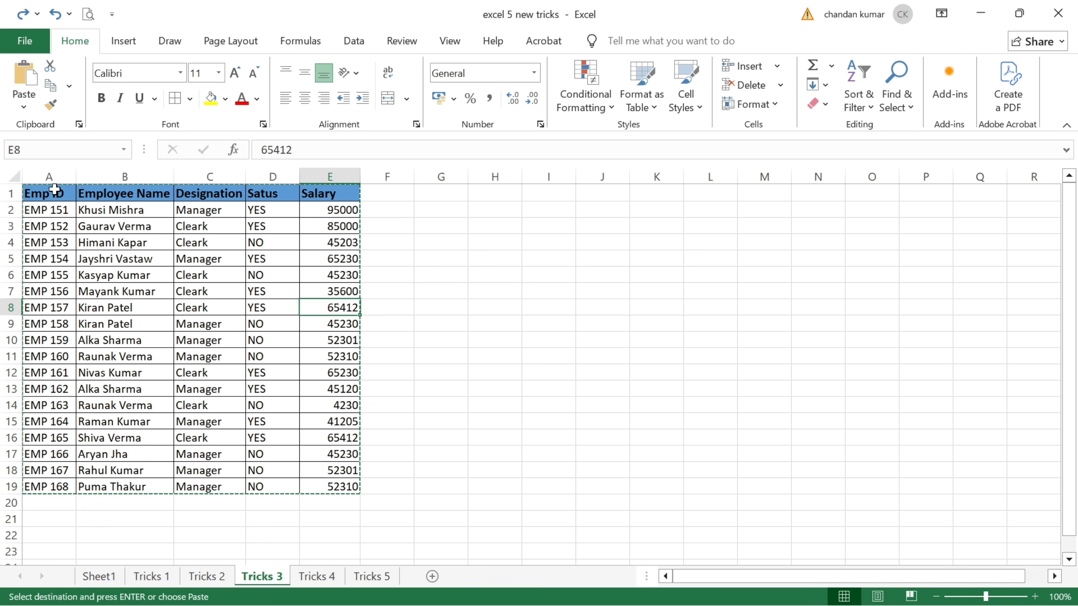
pyautogui.moveTo(46, 192); pyautogui.dragTo(345, 489)
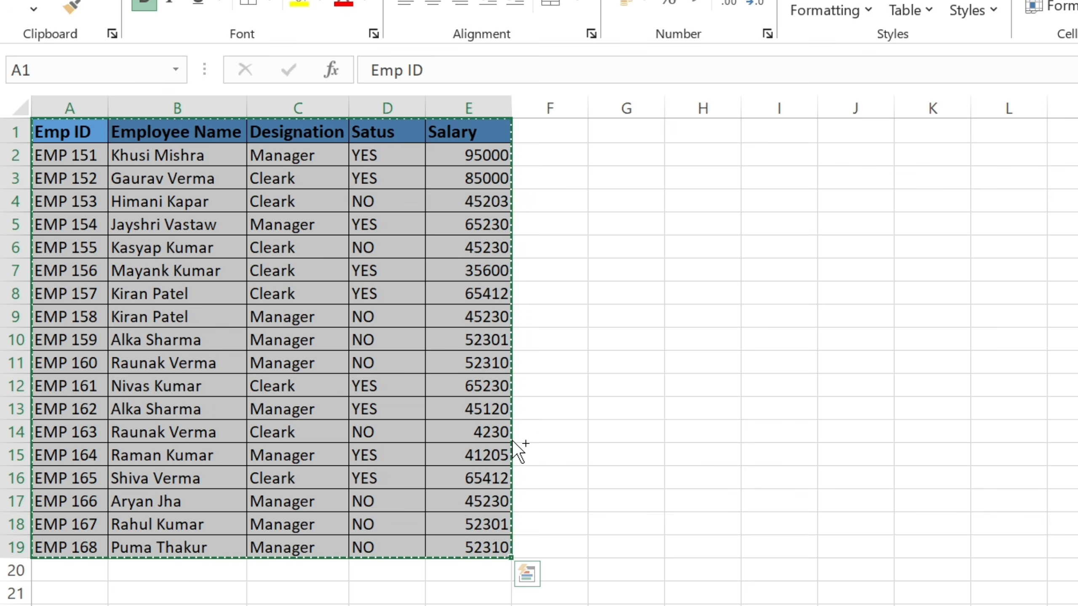
pyautogui.moveTo(512, 440)
pyautogui.mouseDown()
pyautogui.moveTo(1033, 439)
pyautogui.moveTo(1058, 428)
pyautogui.mouseUp()
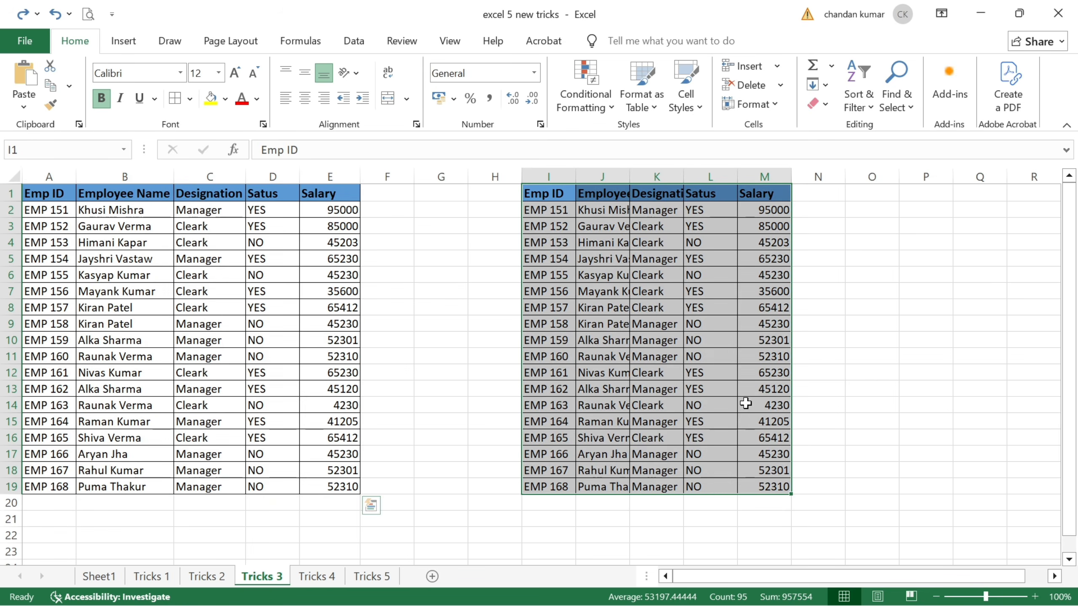
pyautogui.hotkey('ctrl', 'q')
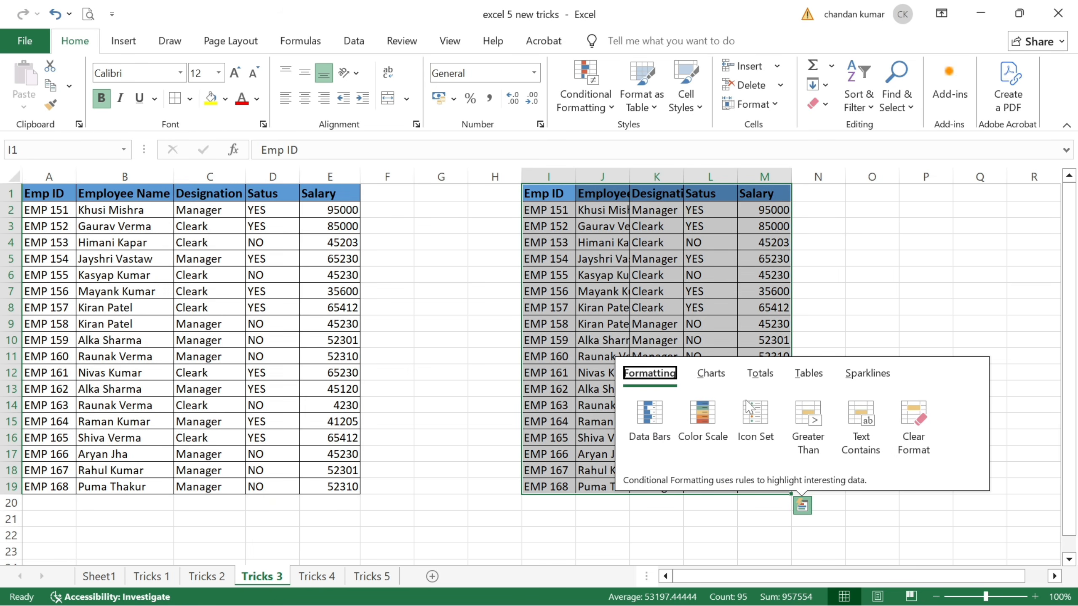
pyautogui.click(753, 338)
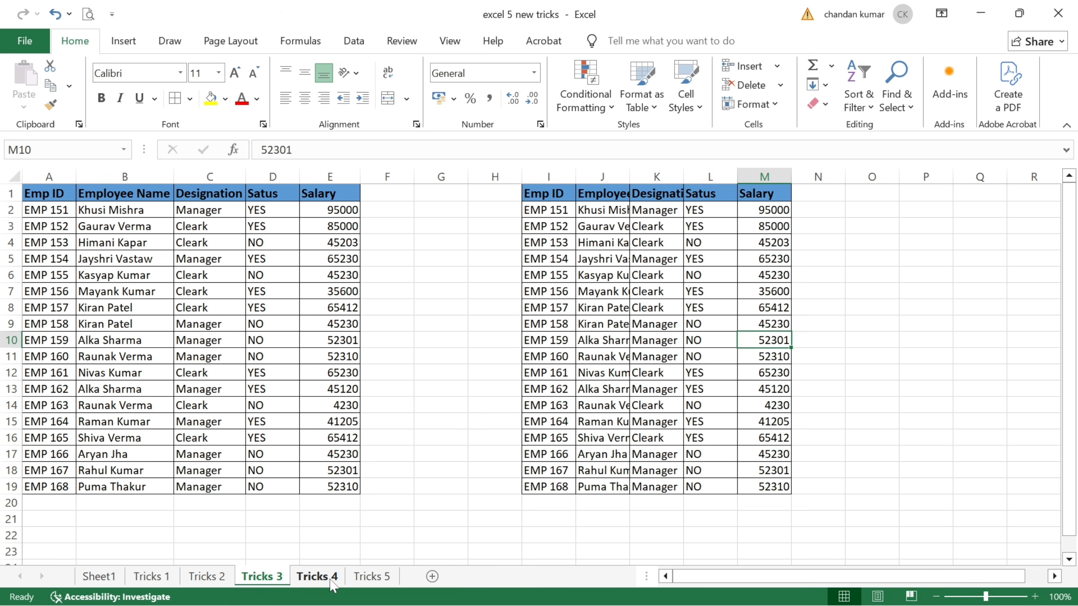
# - Switch to the Tricks 4 sheet and examine which cells in the Student Marks result columns E to I hold formulas
pyautogui.click(317, 576)
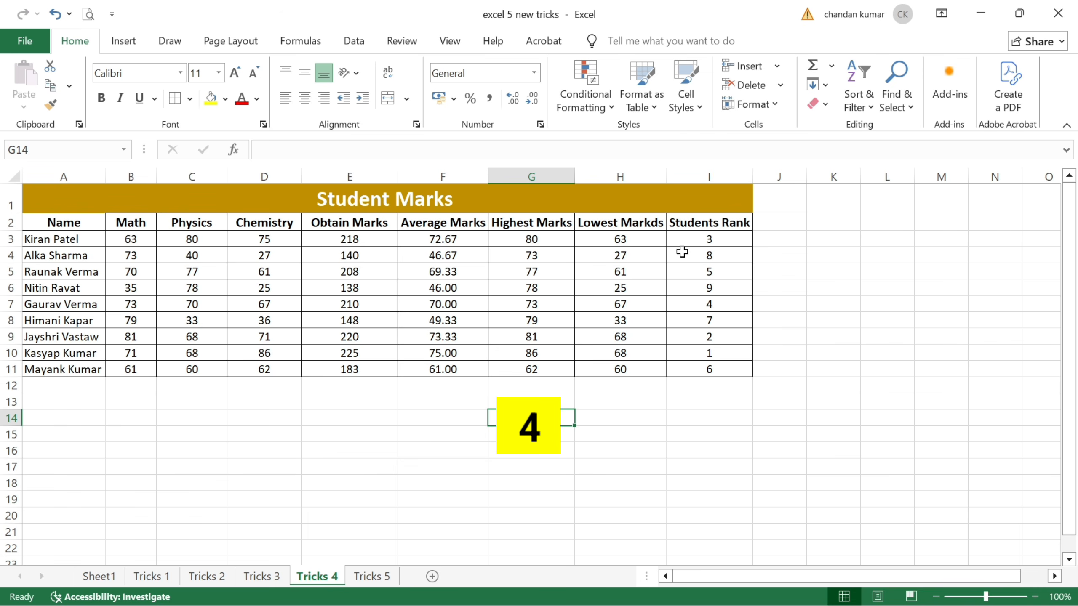
pyautogui.click(702, 242)
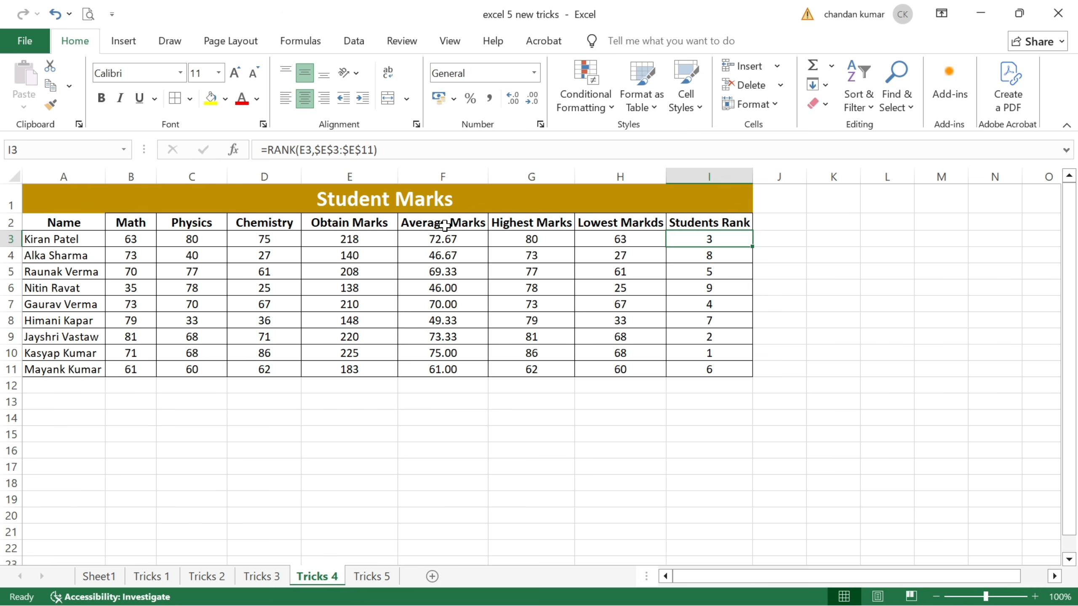
pyautogui.click(349, 222)
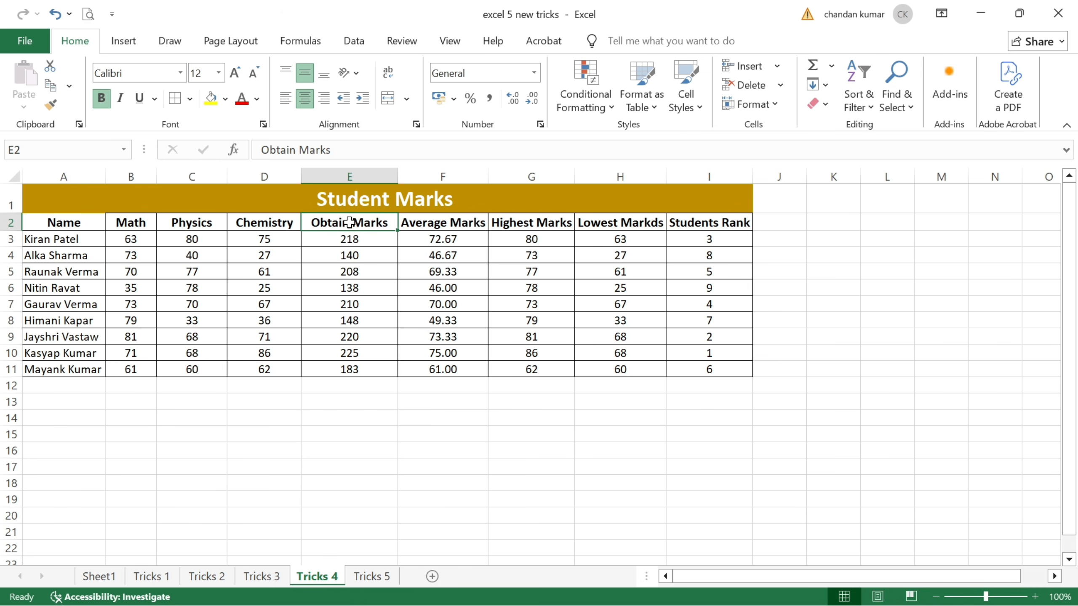
pyautogui.click(429, 222)
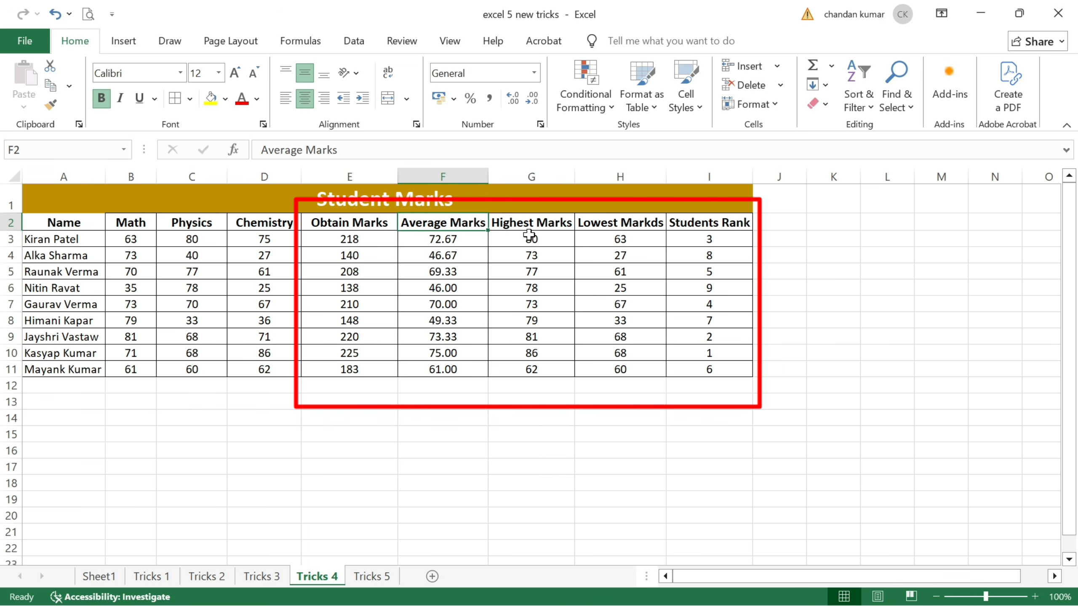
pyautogui.click(708, 228)
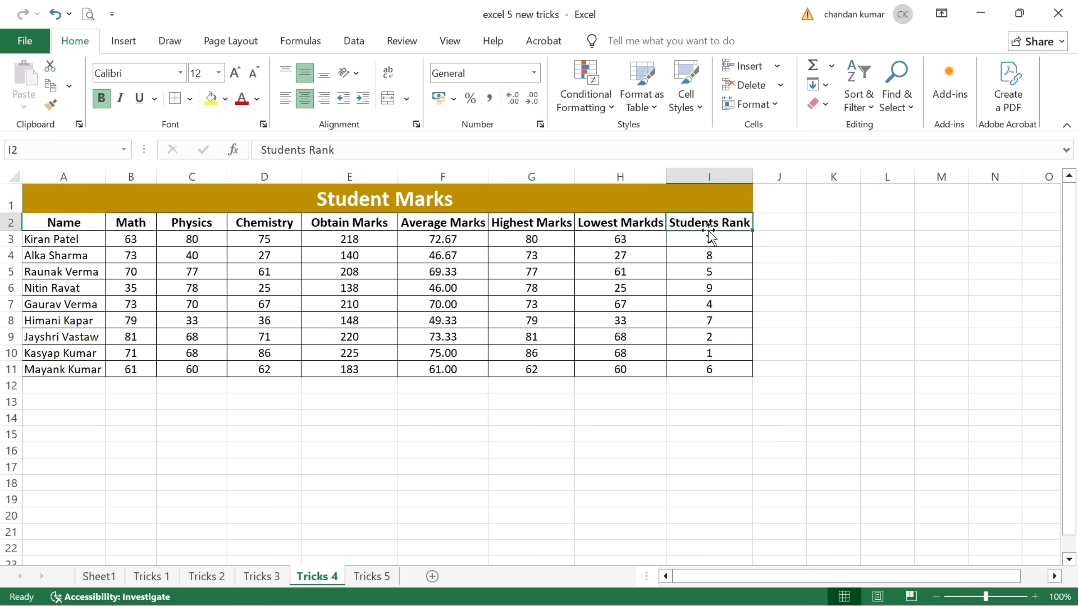
pyautogui.click(519, 257)
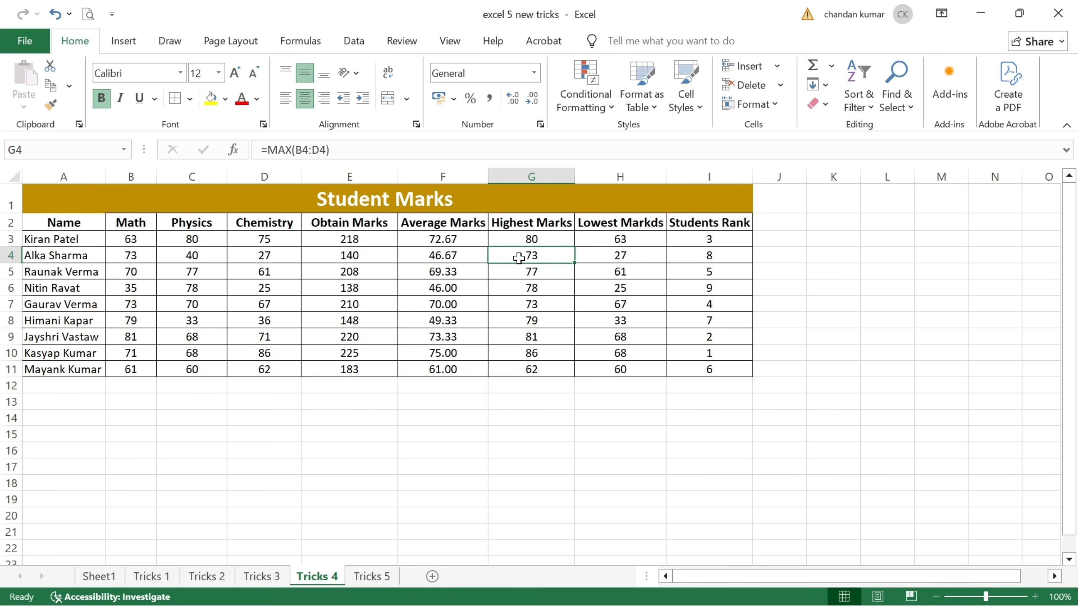
pyautogui.click(623, 285)
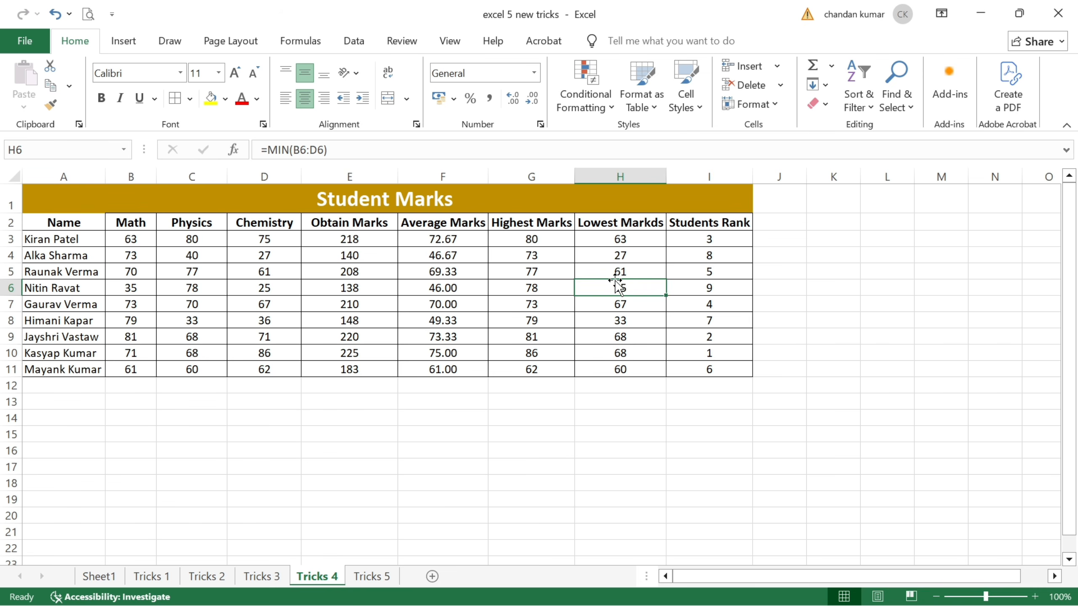
pyautogui.click(474, 299)
pyautogui.click(375, 276)
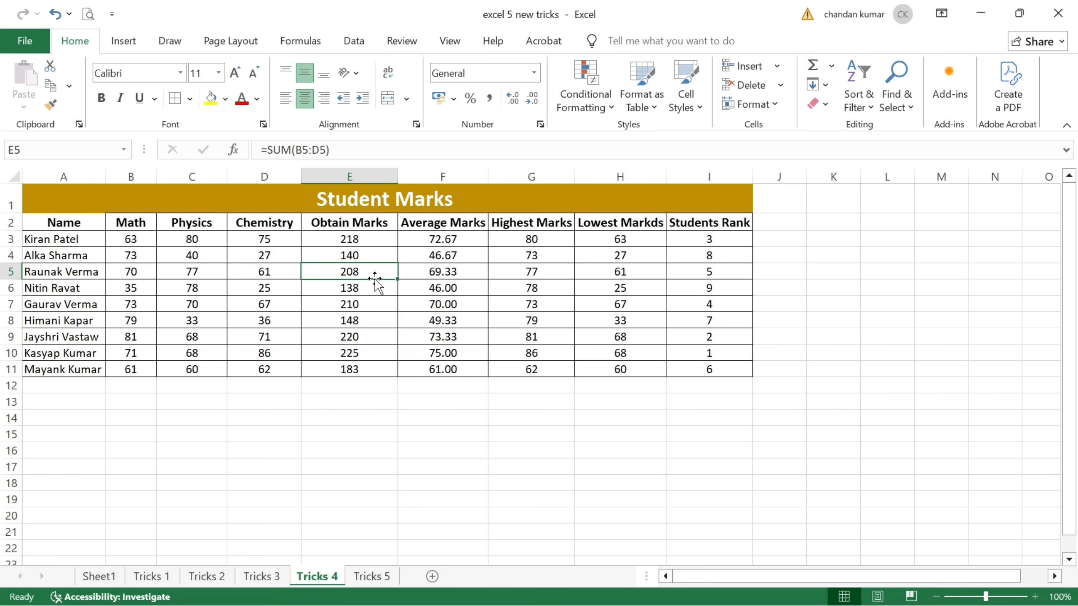
# - Select only the formula cells within E2:I11 using Go To Special, with Logicals and Errors excluded
pyautogui.moveTo(360, 221); pyautogui.dragTo(735, 353)
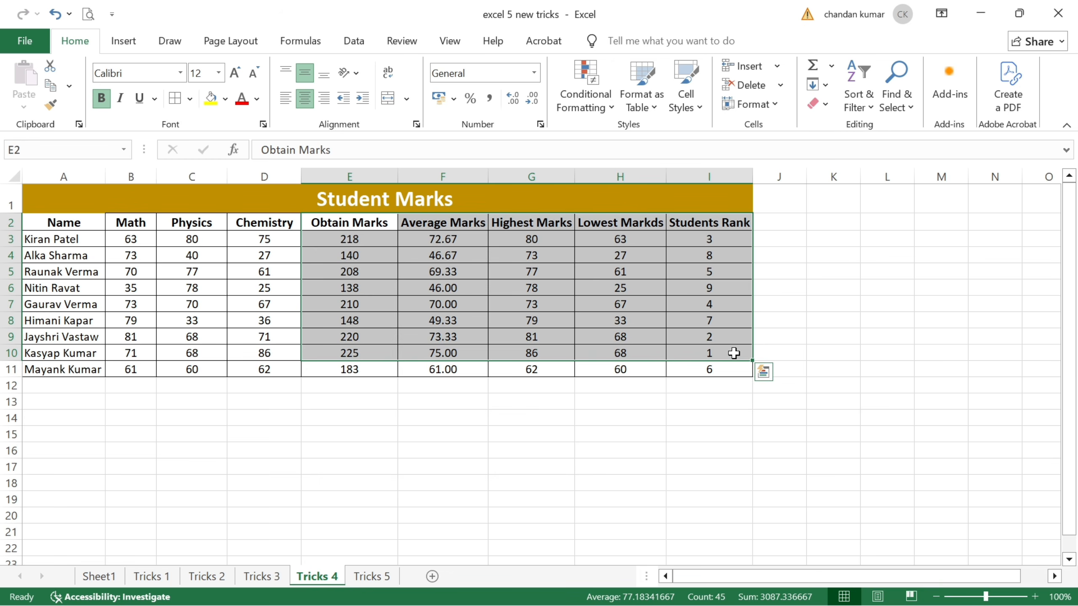
pyautogui.hotkey('shift', 'Down')
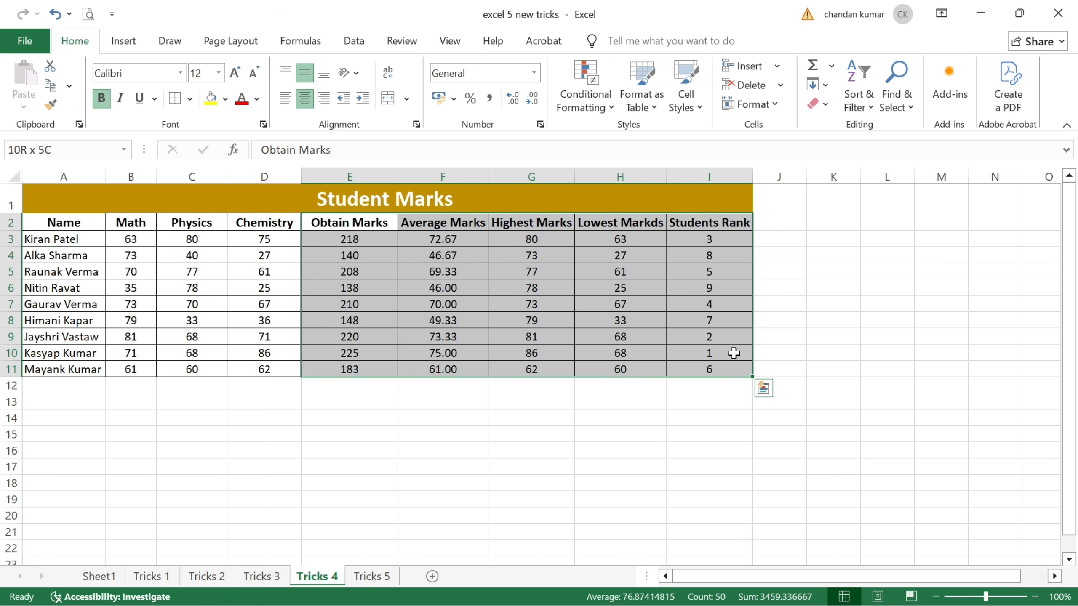
pyautogui.press('F5')
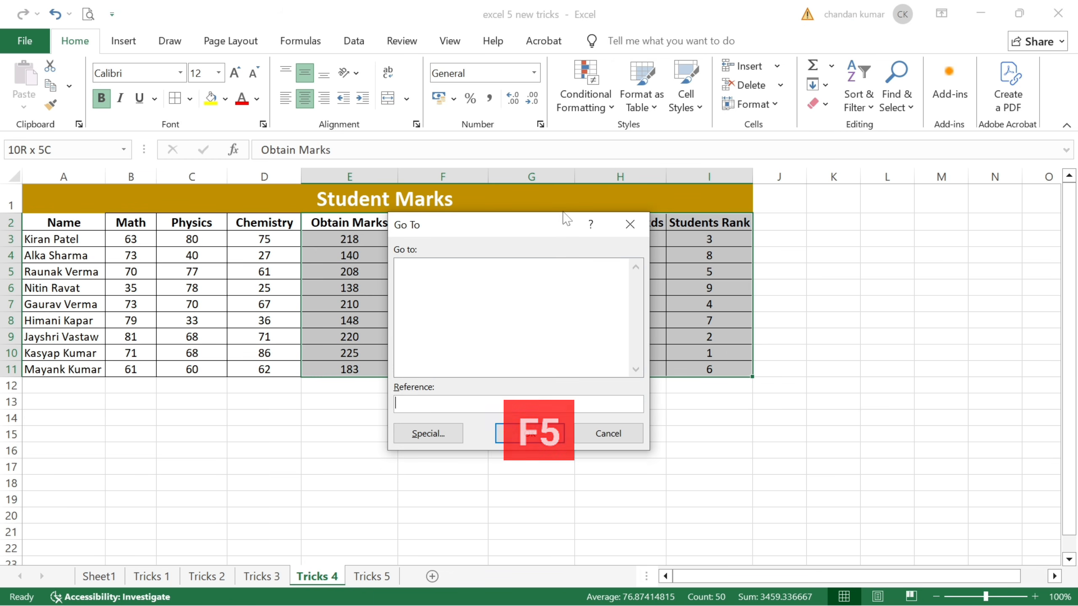
pyautogui.moveTo(521, 231); pyautogui.dragTo(555, 279)
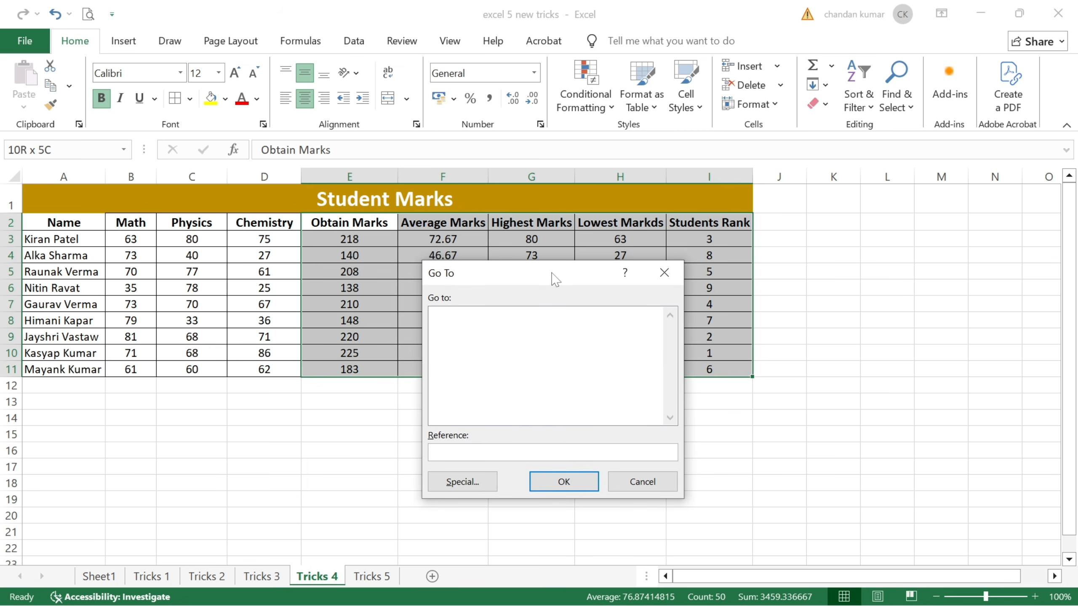
pyautogui.click(466, 484)
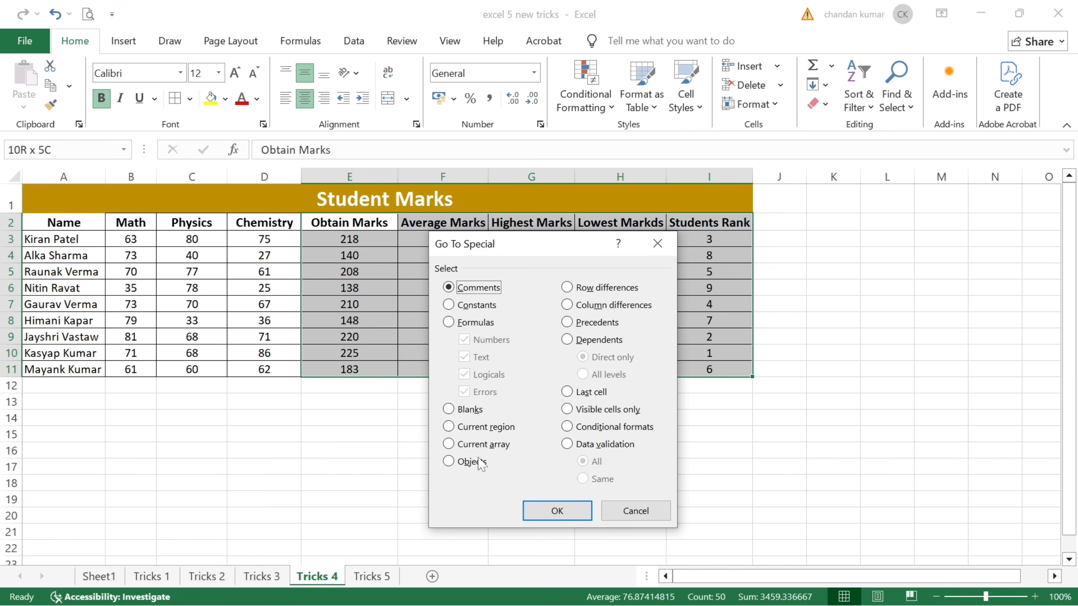
pyautogui.click(464, 326)
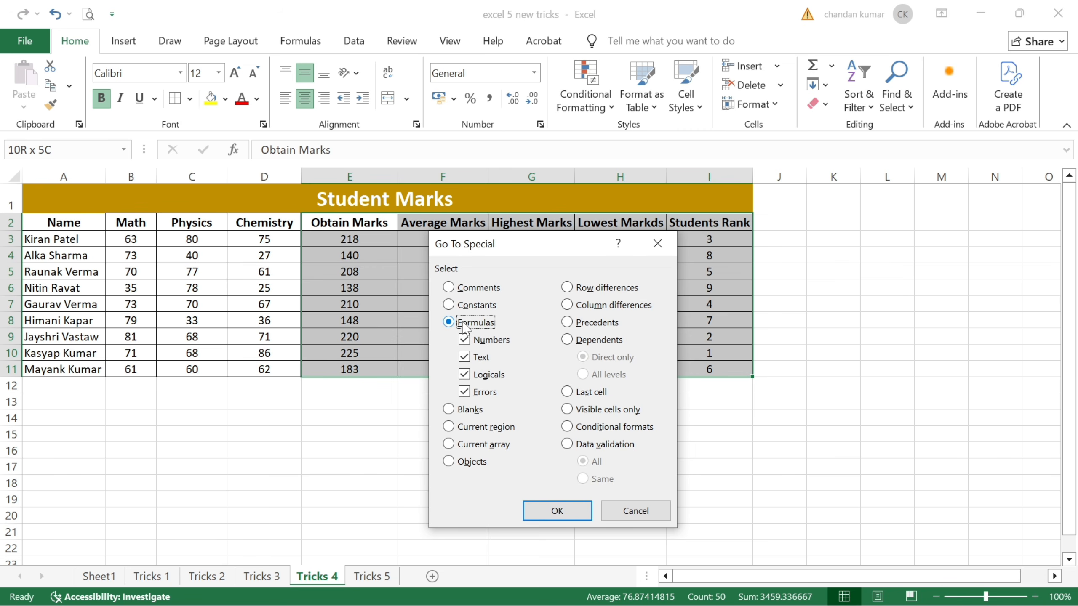
pyautogui.click(465, 377)
pyautogui.click(465, 393)
pyautogui.click(552, 512)
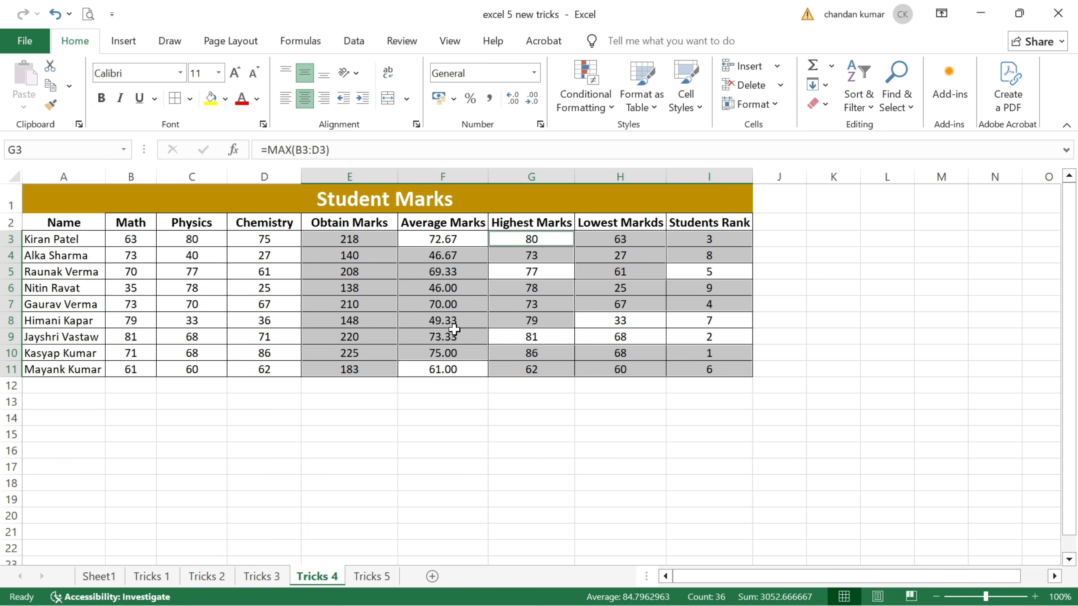
# - Fill the selected formula cells with a light gold theme colour, and check several filled and unfilled cells for formulas
pyautogui.click(226, 102)
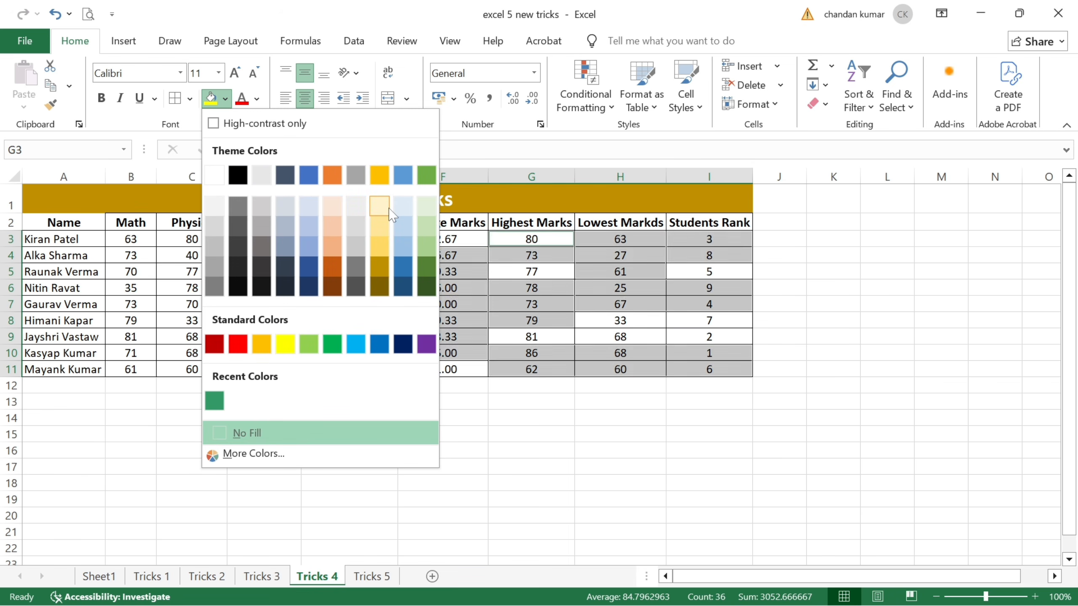
pyautogui.click(385, 235)
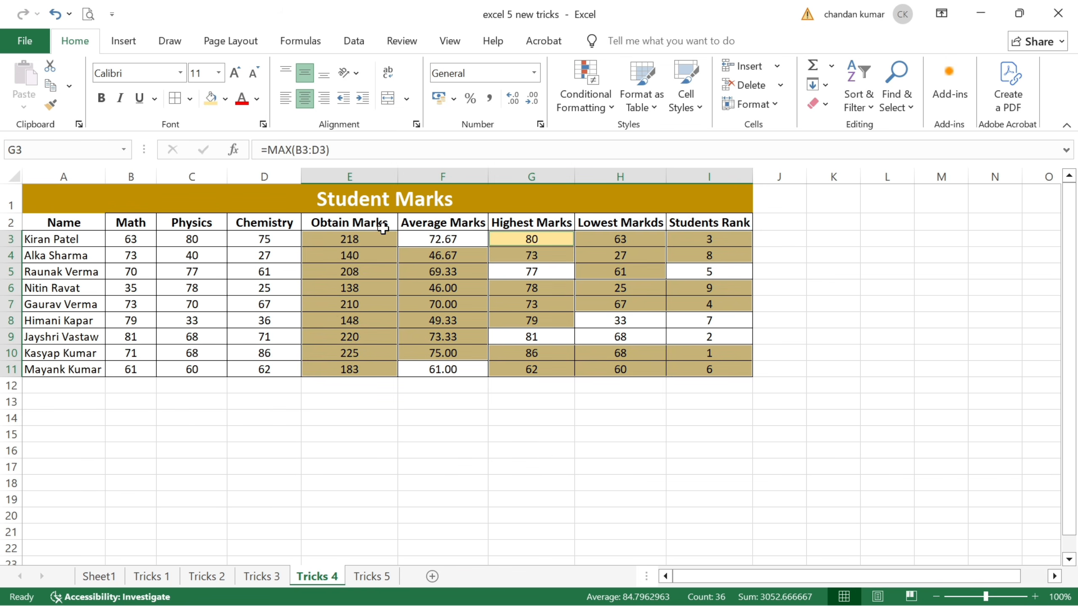
pyautogui.click(542, 336)
pyautogui.click(598, 288)
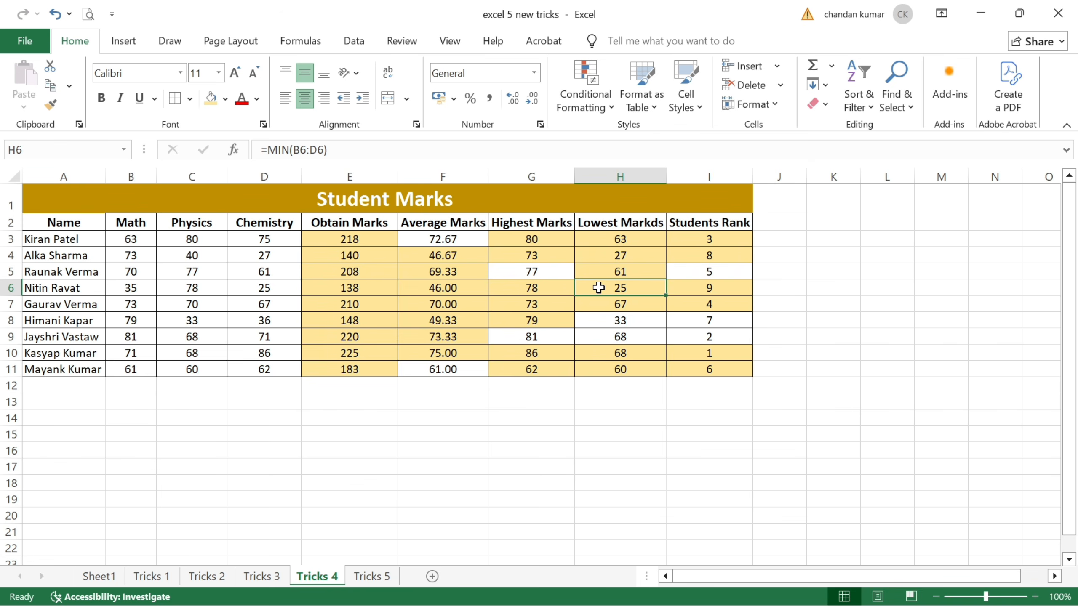
pyautogui.click(627, 251)
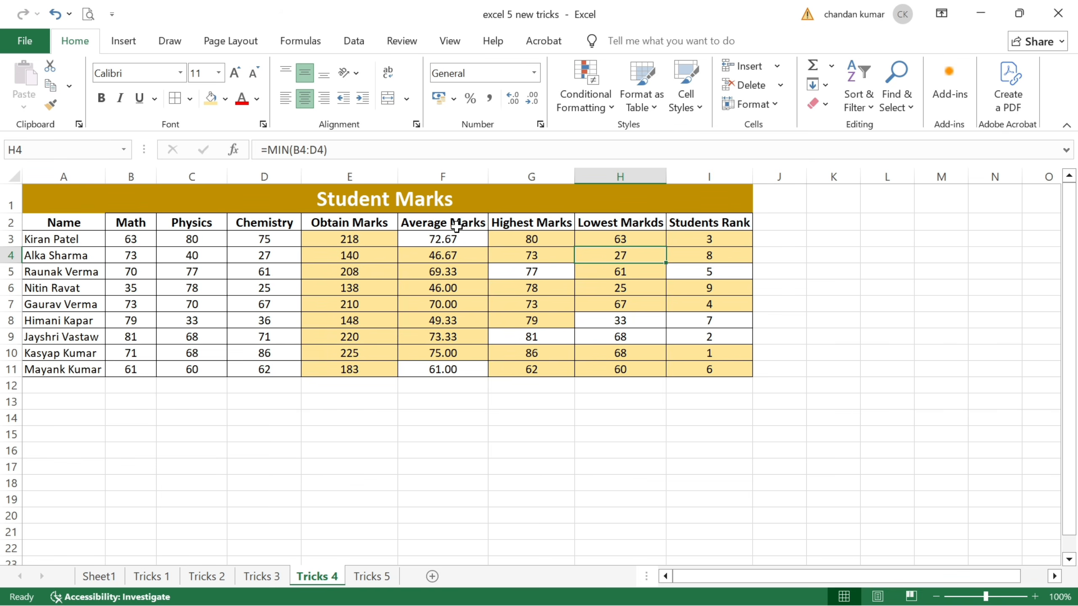
pyautogui.click(445, 241)
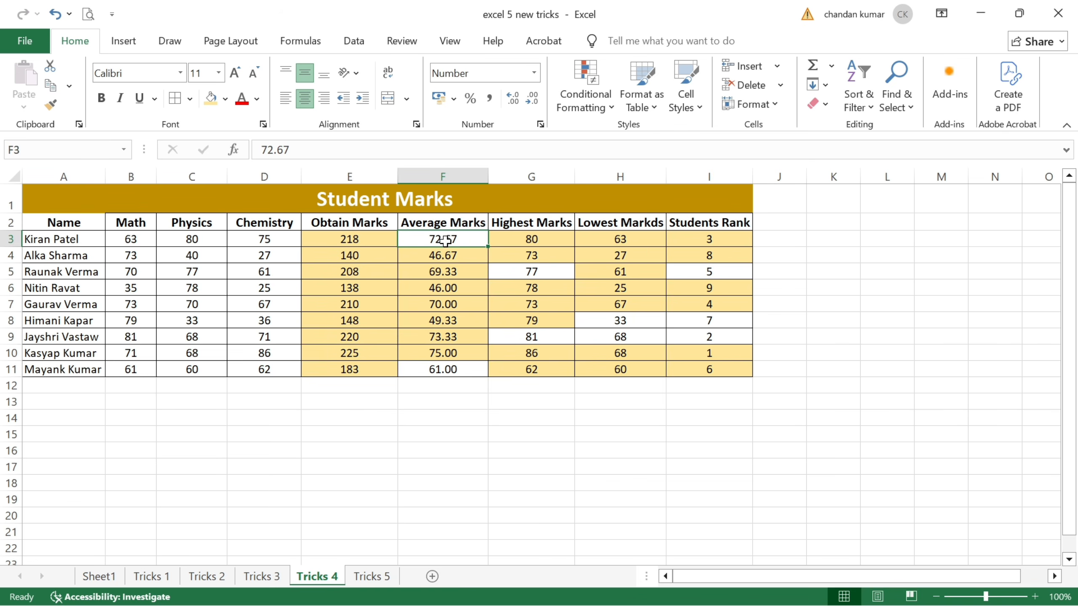
pyautogui.click(437, 369)
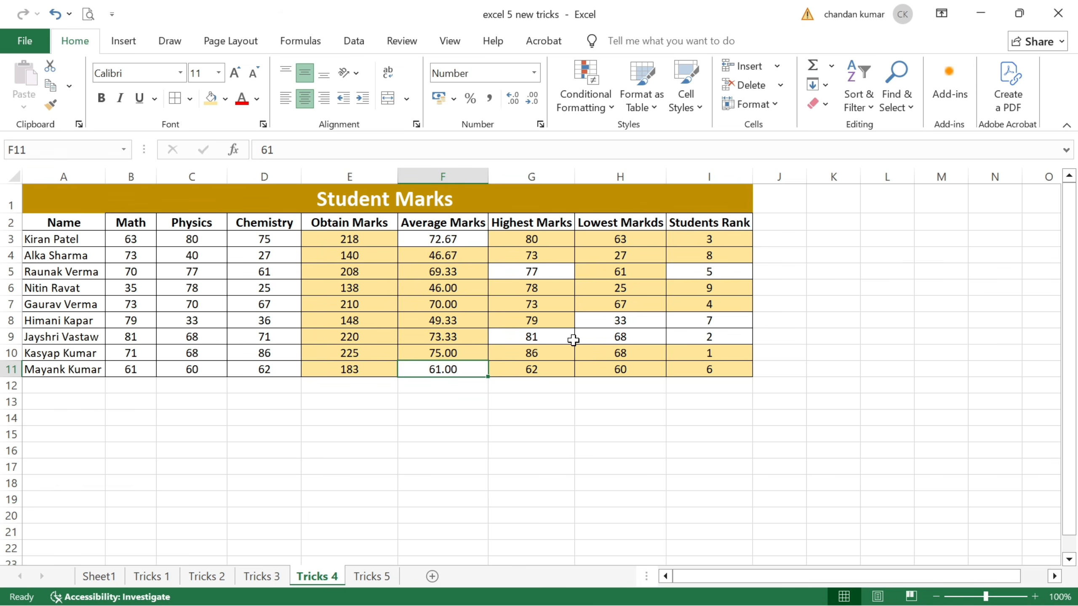
pyautogui.click(632, 337)
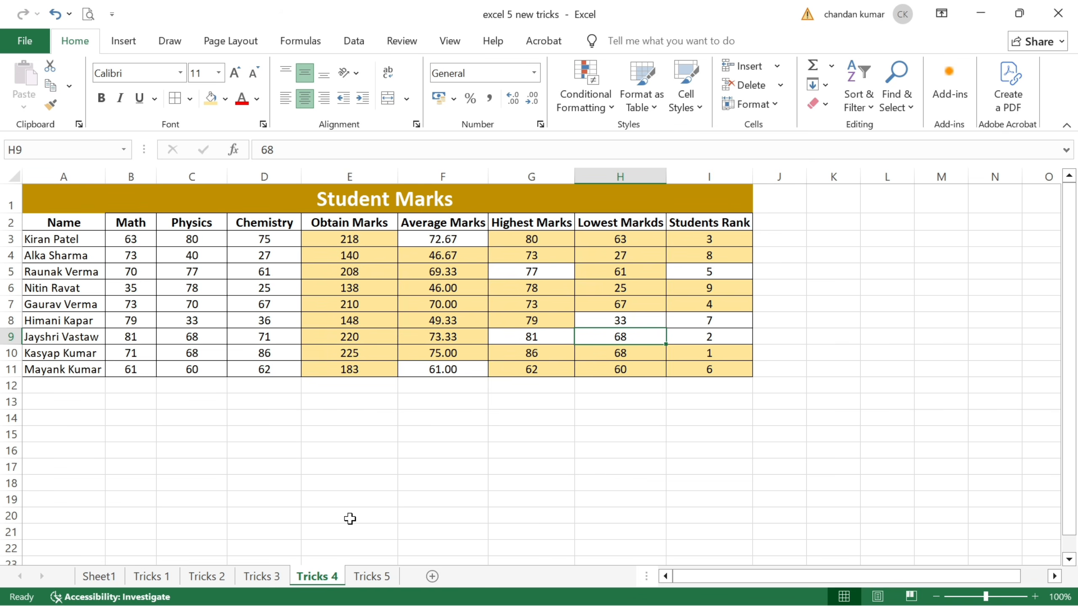
# - Switch to the Tricks 5 sheet, select E2:I11, turn on Show Formulas and examine the formulas through the Students Rank column
pyautogui.click(378, 577)
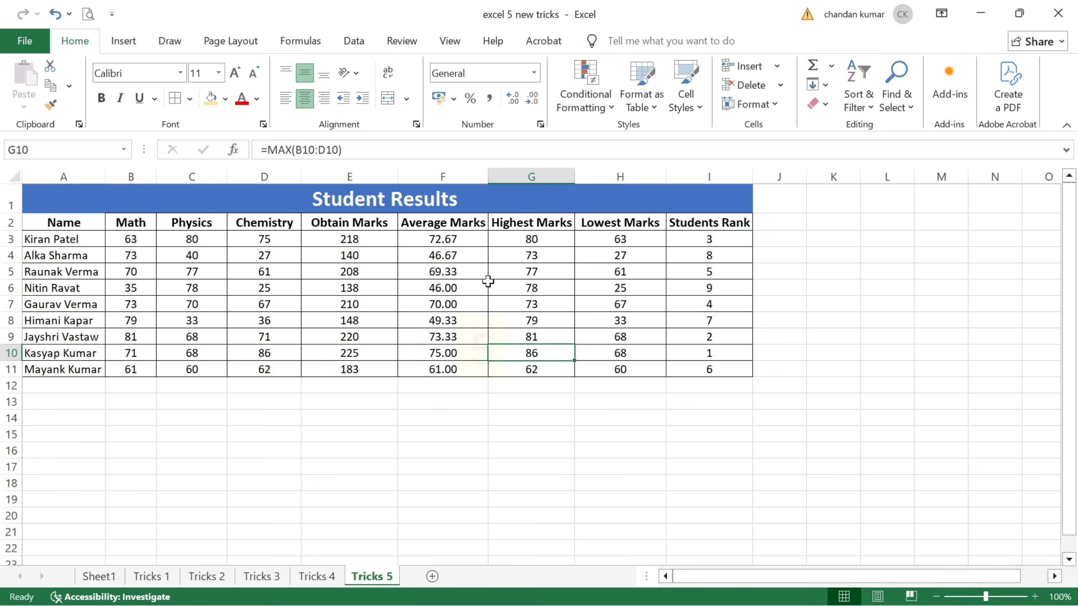
pyautogui.click(533, 275)
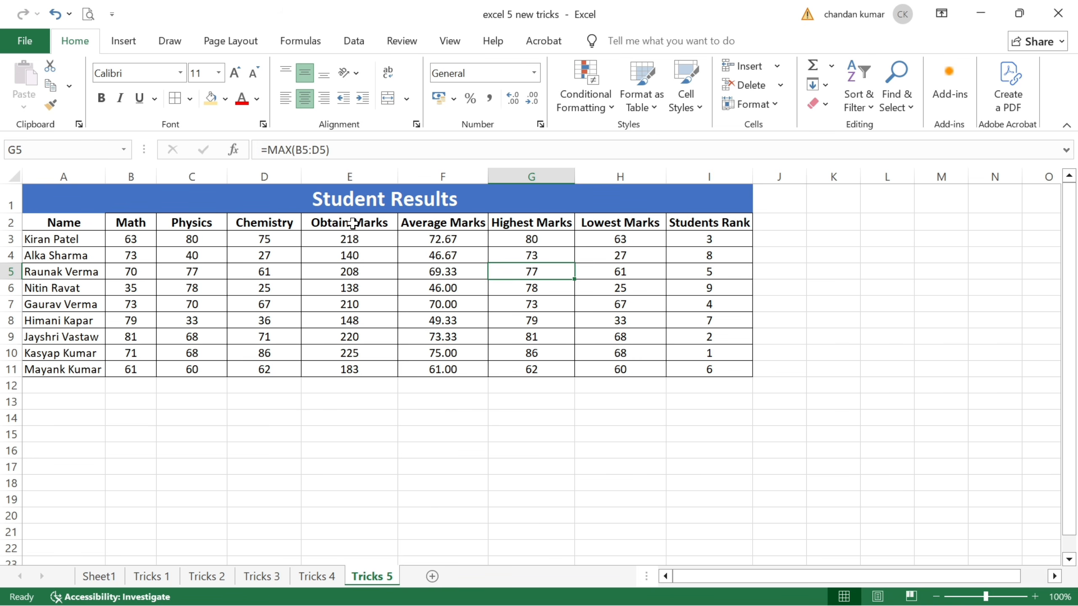
pyautogui.moveTo(349, 222); pyautogui.dragTo(695, 373)
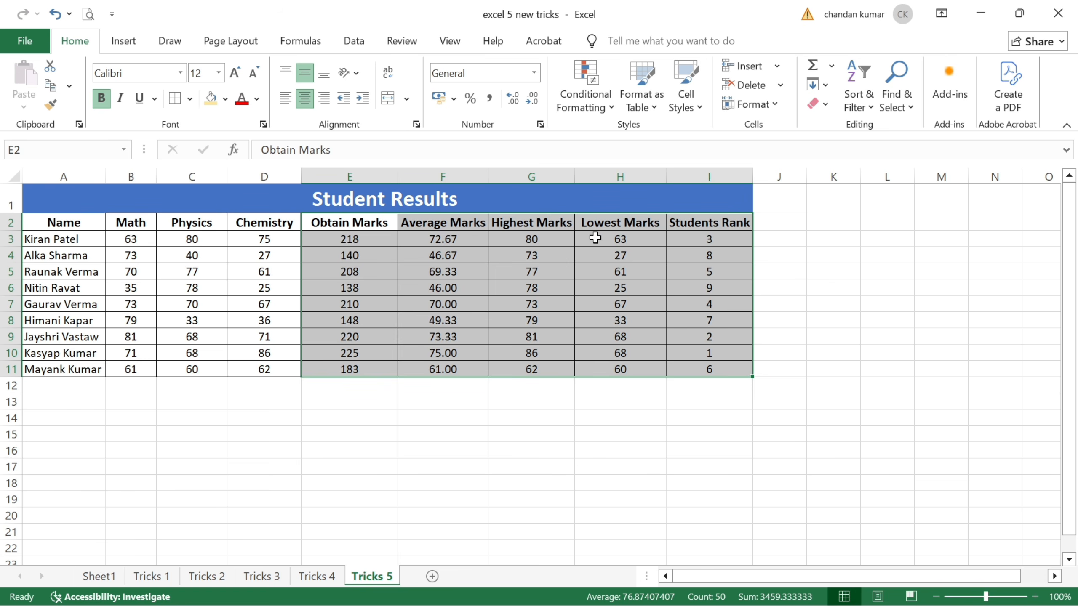
pyautogui.click(354, 41)
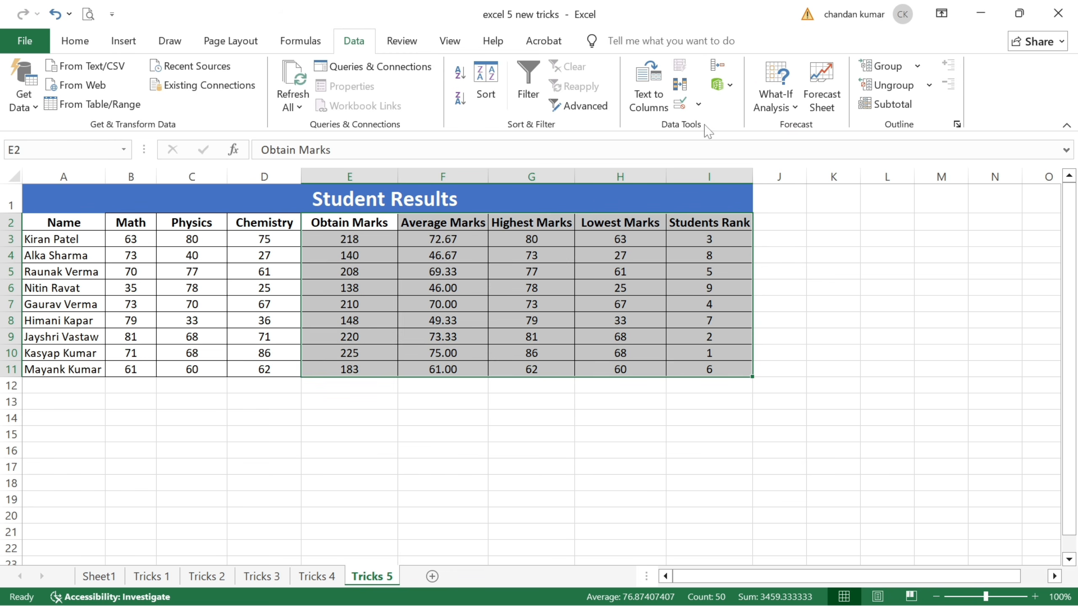
pyautogui.click(310, 43)
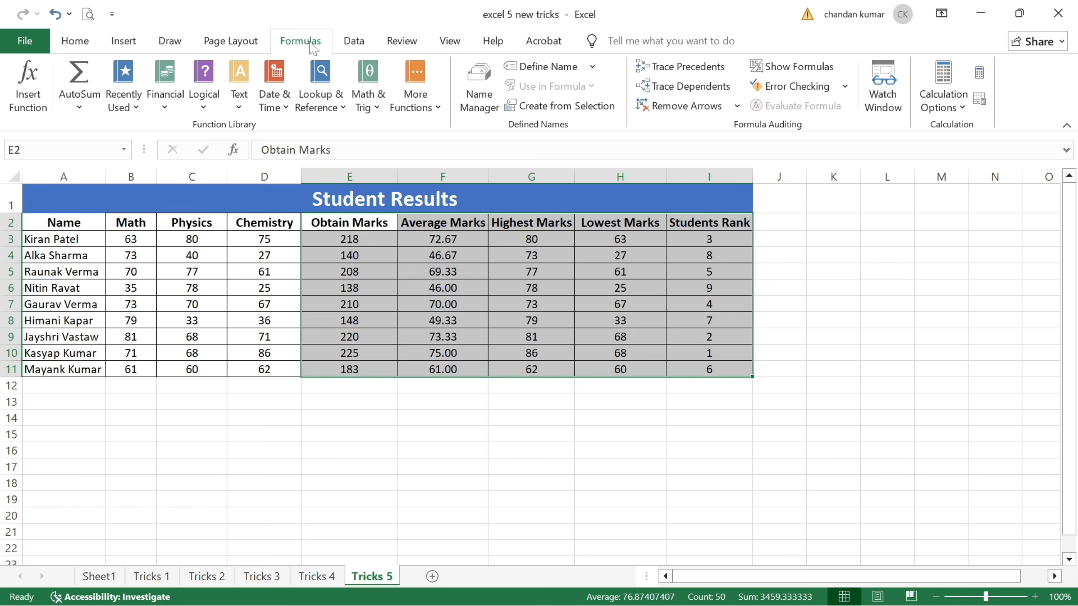
pyautogui.click(785, 69)
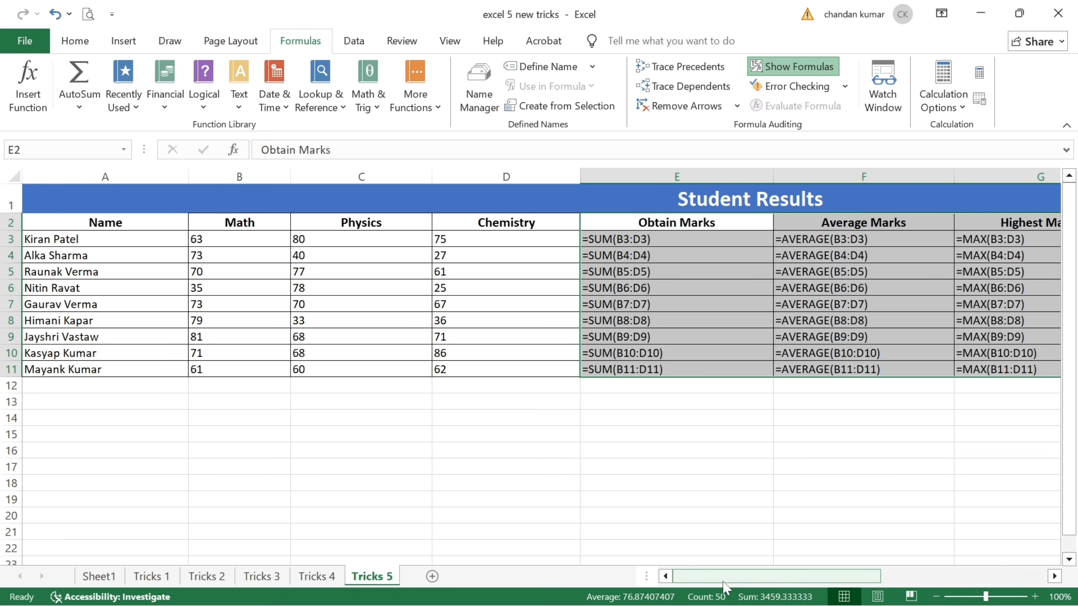
pyautogui.moveTo(724, 588); pyautogui.dragTo(878, 581)
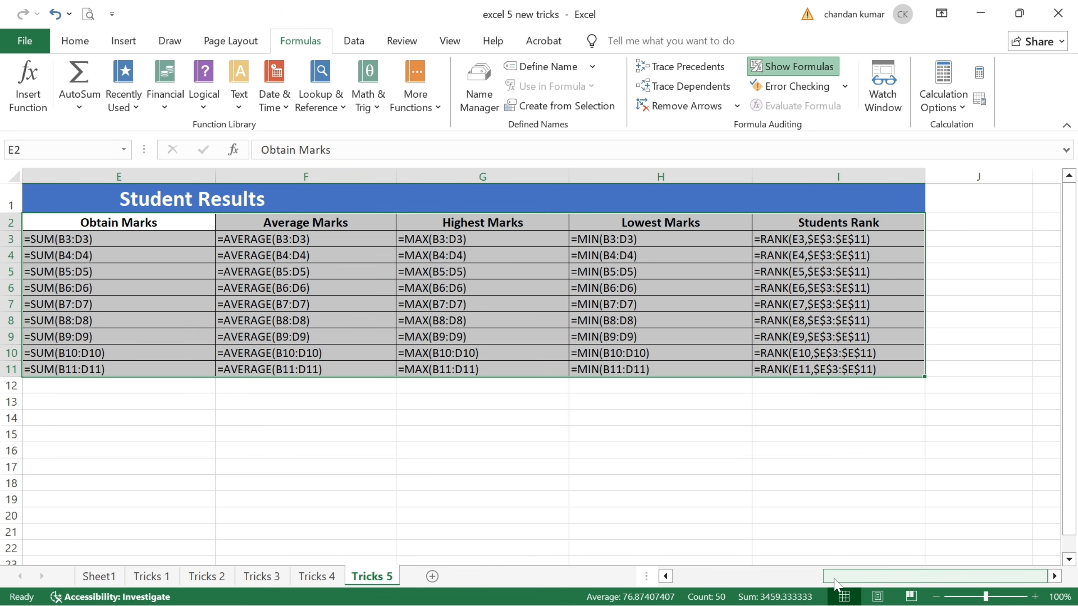
pyautogui.moveTo(825, 580); pyautogui.dragTo(776, 590)
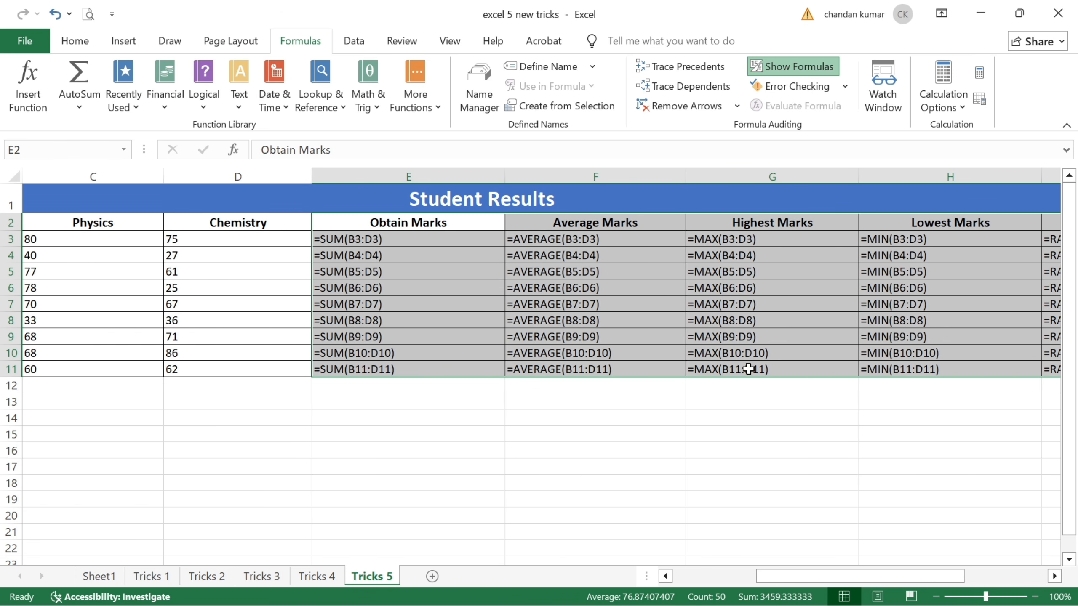
# - Turn Show Formulas off, toggle it on and off once more, and select cell G10
pyautogui.click(775, 73)
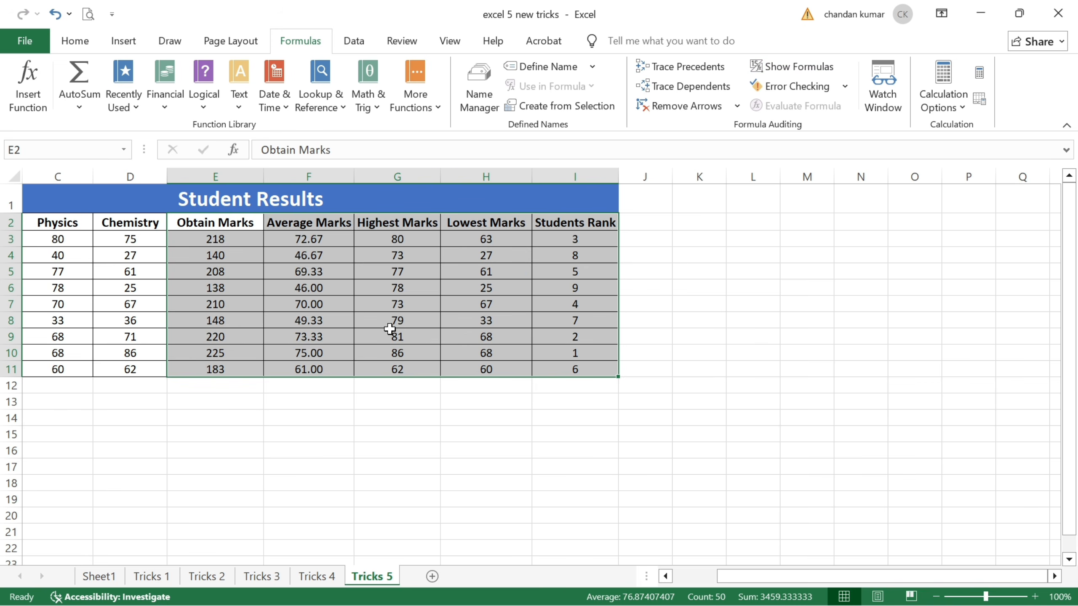
pyautogui.hscroll(-2, 389, 329)
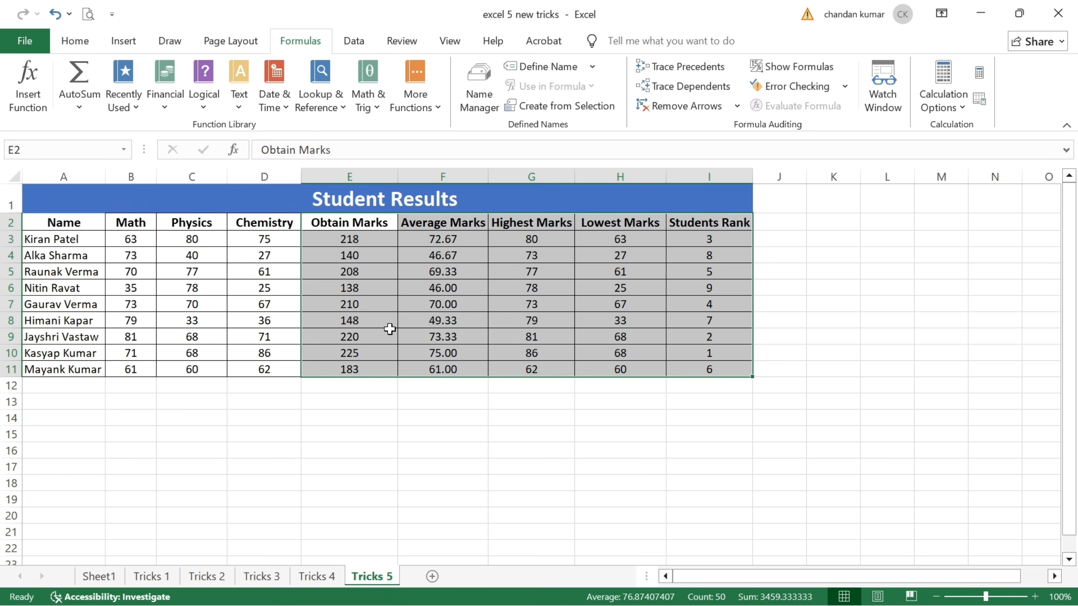
pyautogui.hotkey('ctrl', '`')
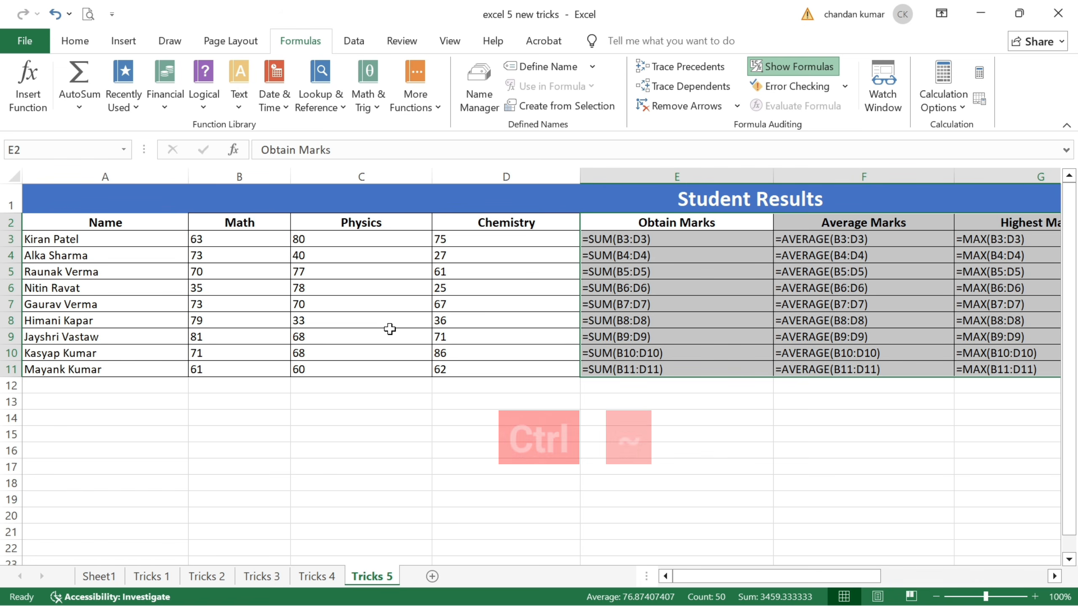
pyautogui.hotkey('ctrl', '`')
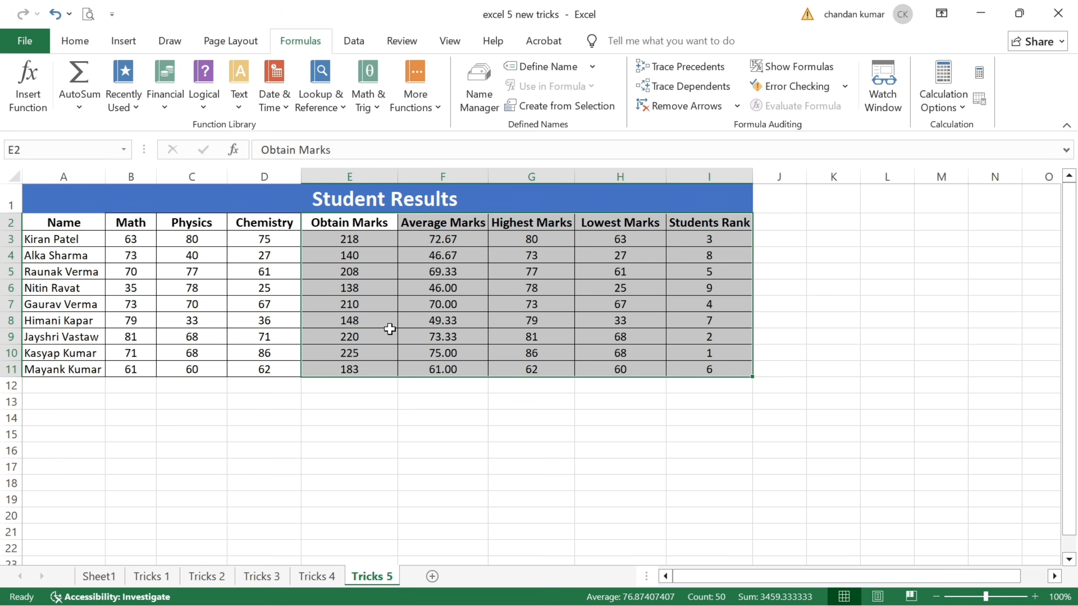
pyautogui.click(530, 359)
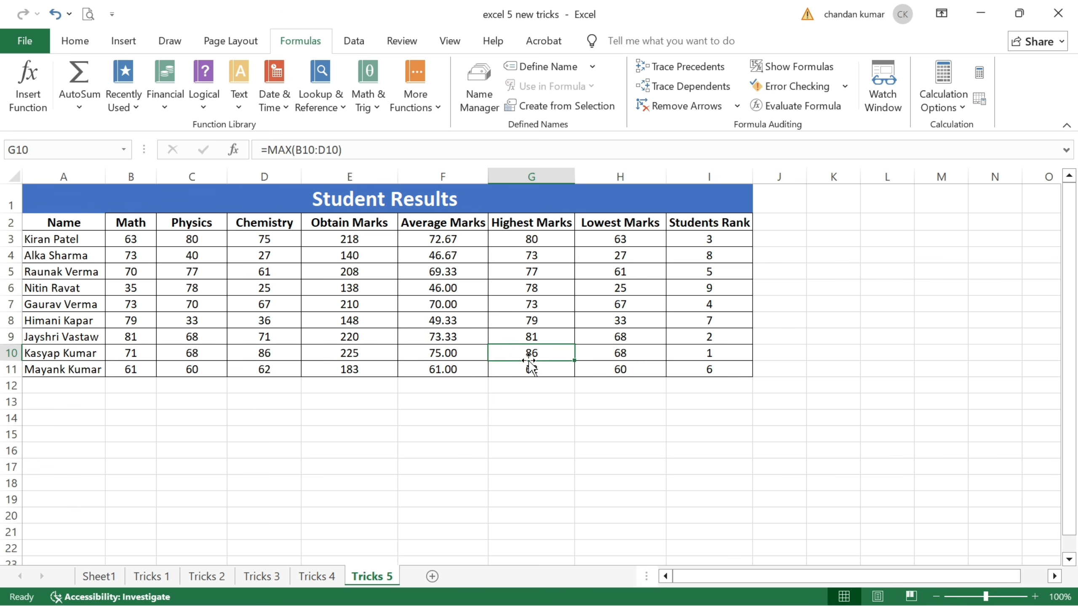